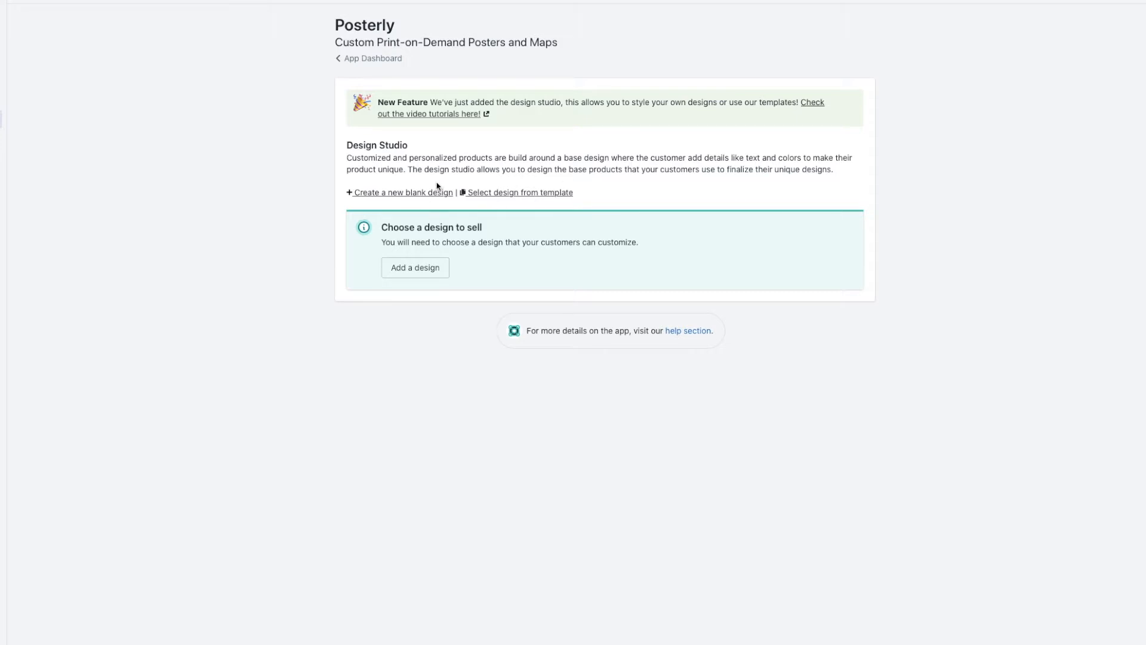
Create a design from the Plain City Map template and open it for editing
left_click(525, 193)
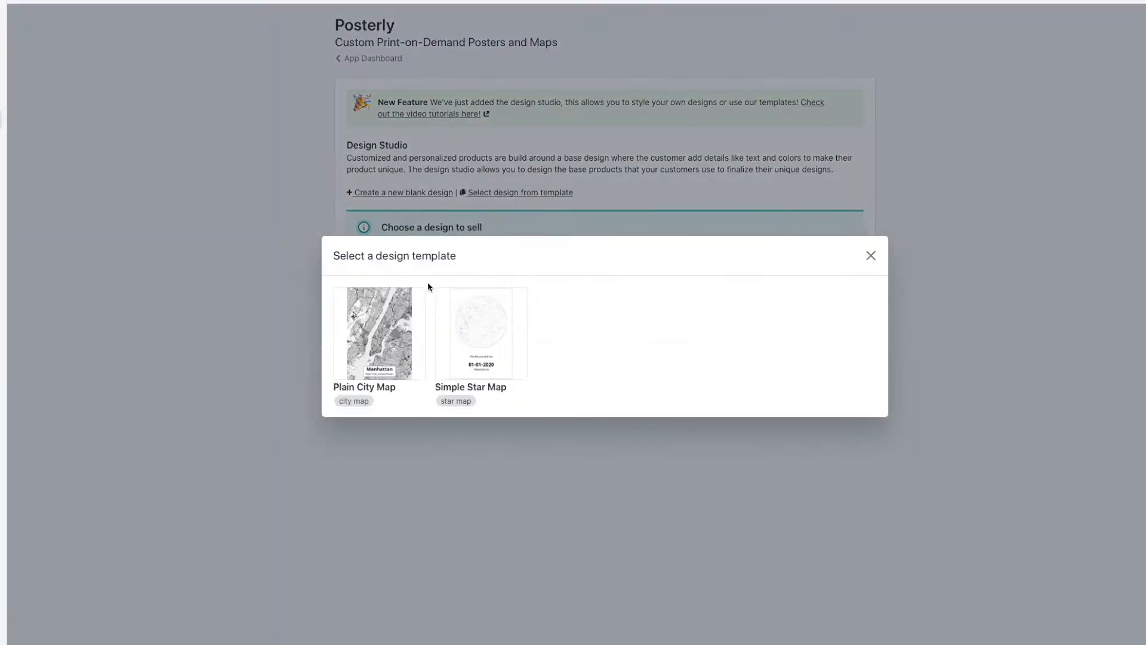
left_click(374, 332)
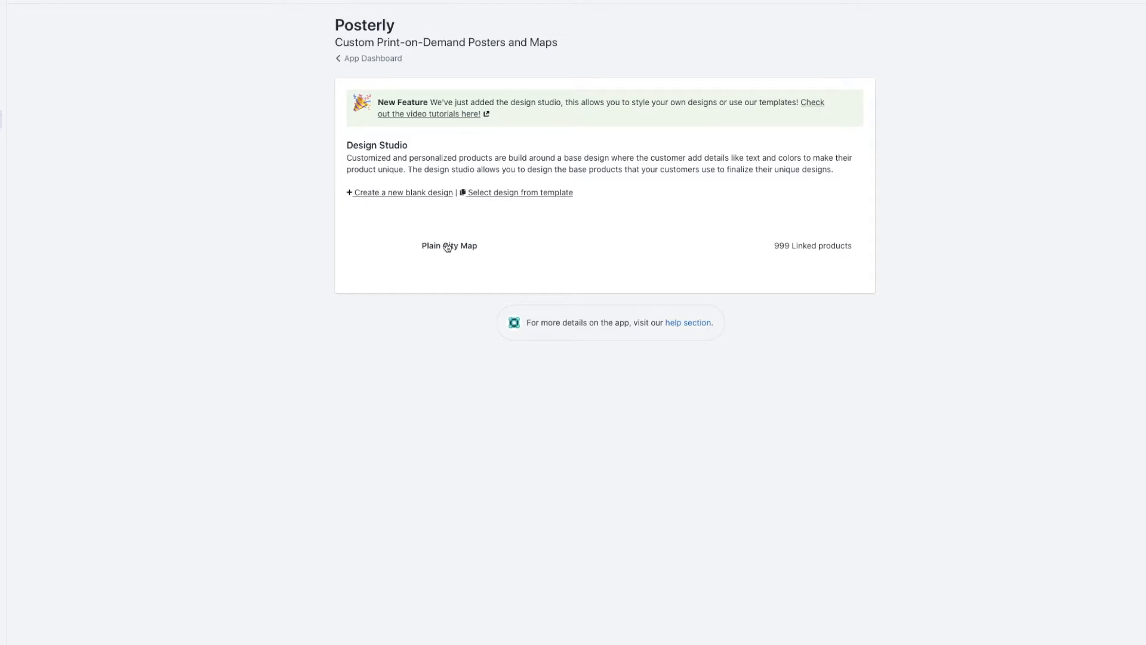
left_click(411, 252)
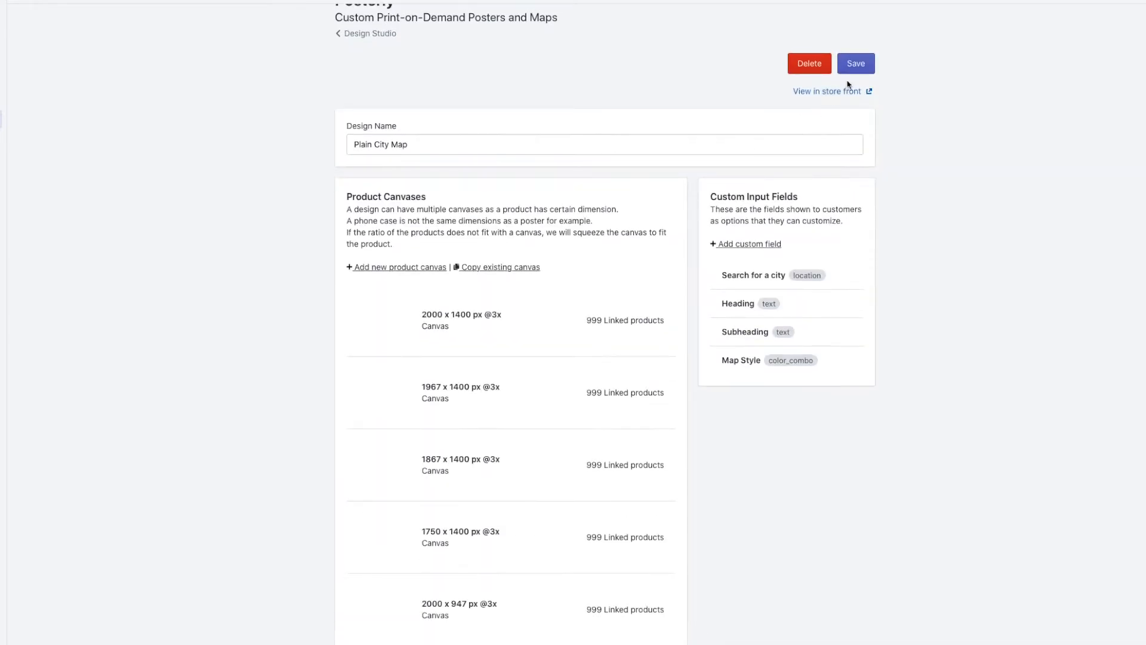
View the design in the store front, previewing it on the iPhone X/XS Case and the Samsung Galaxy S10 Case
left_click(820, 93)
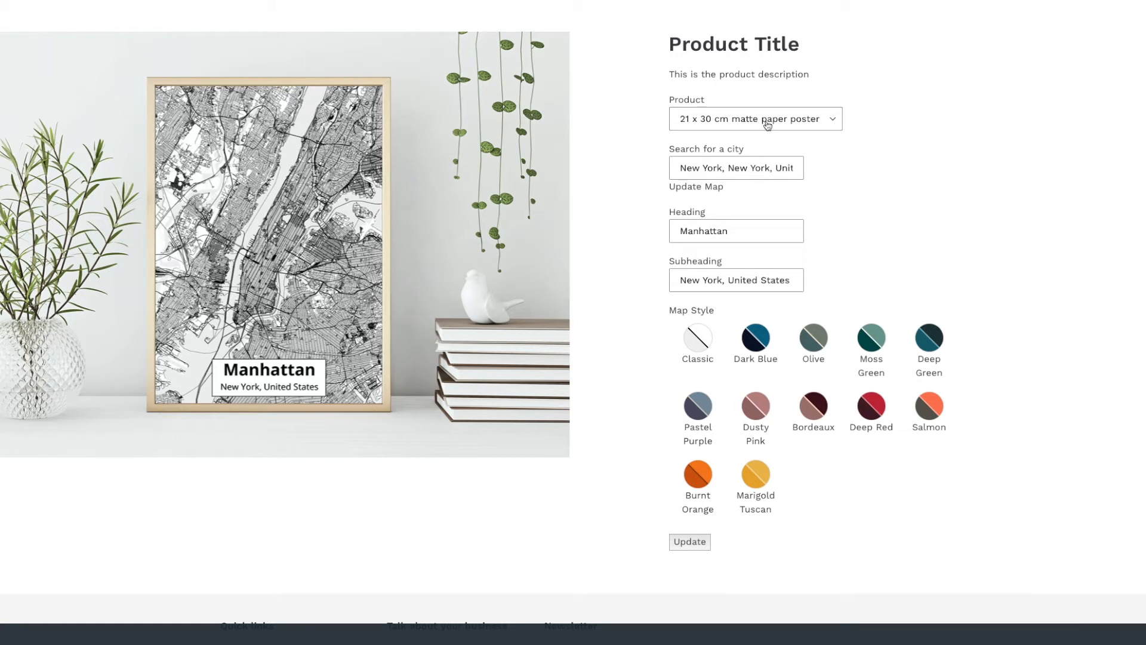
left_click(730, 117)
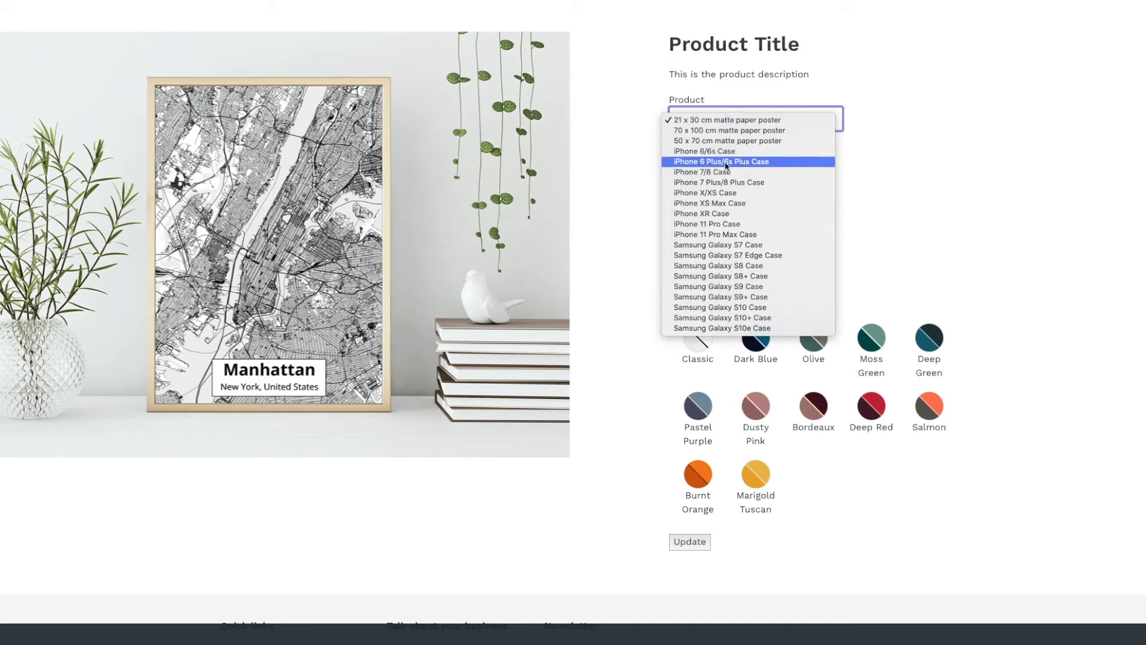
left_click(741, 193)
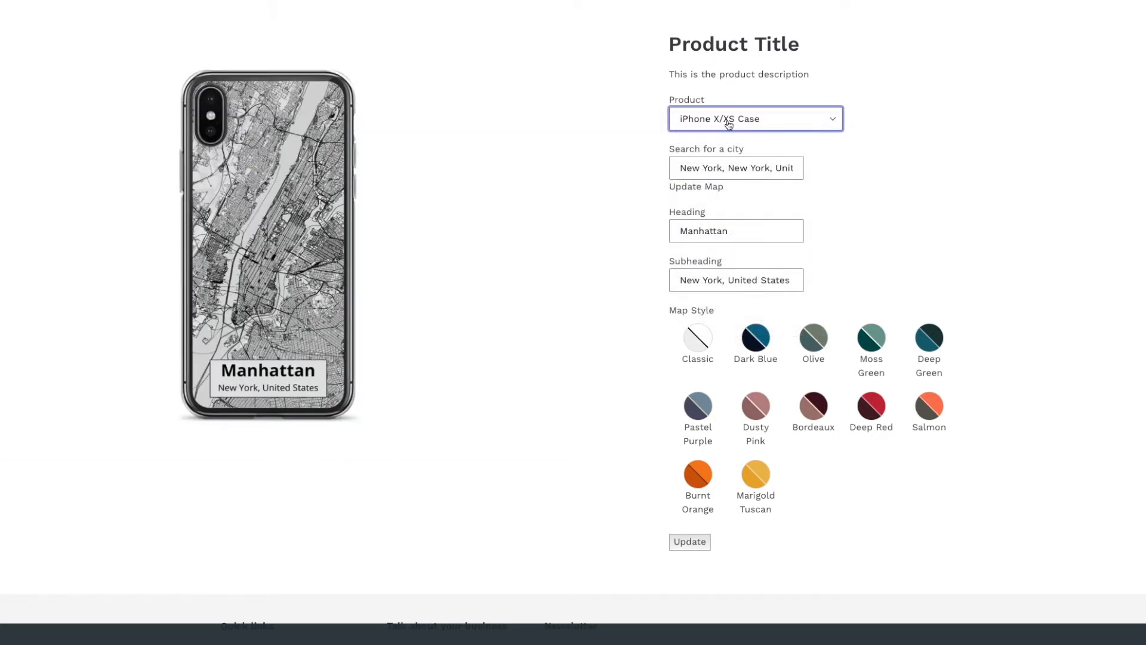
left_click(726, 118)
left_click(720, 235)
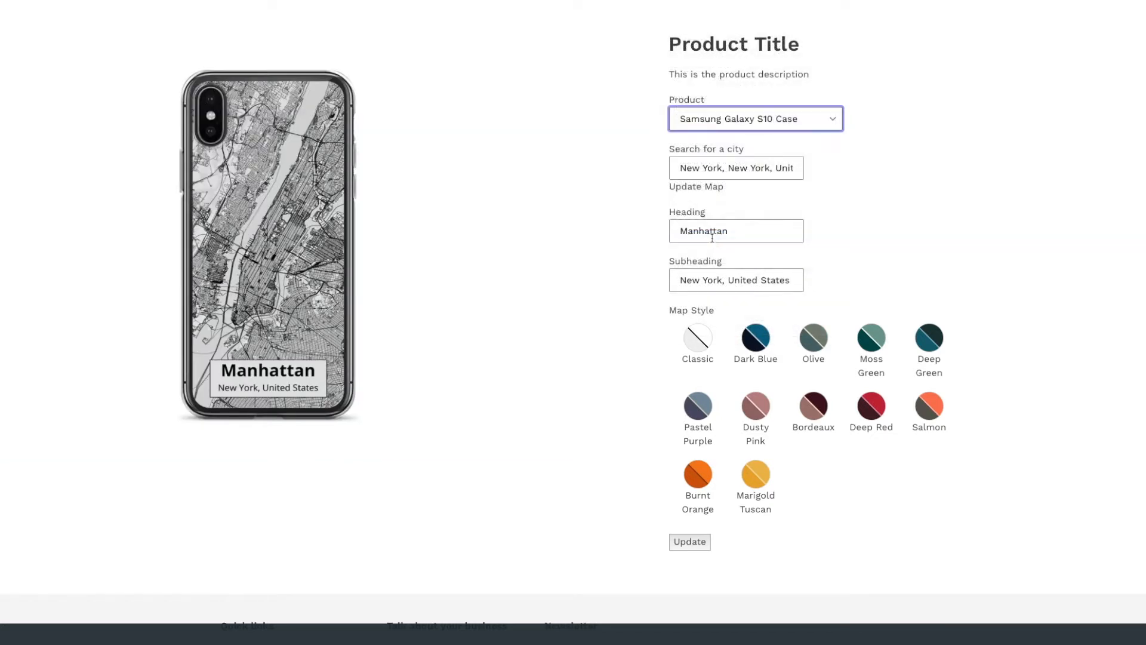
Personalize the phone case preview with the heading "TEST", the subheading "City" and the Deep Red map style
left_click(723, 164)
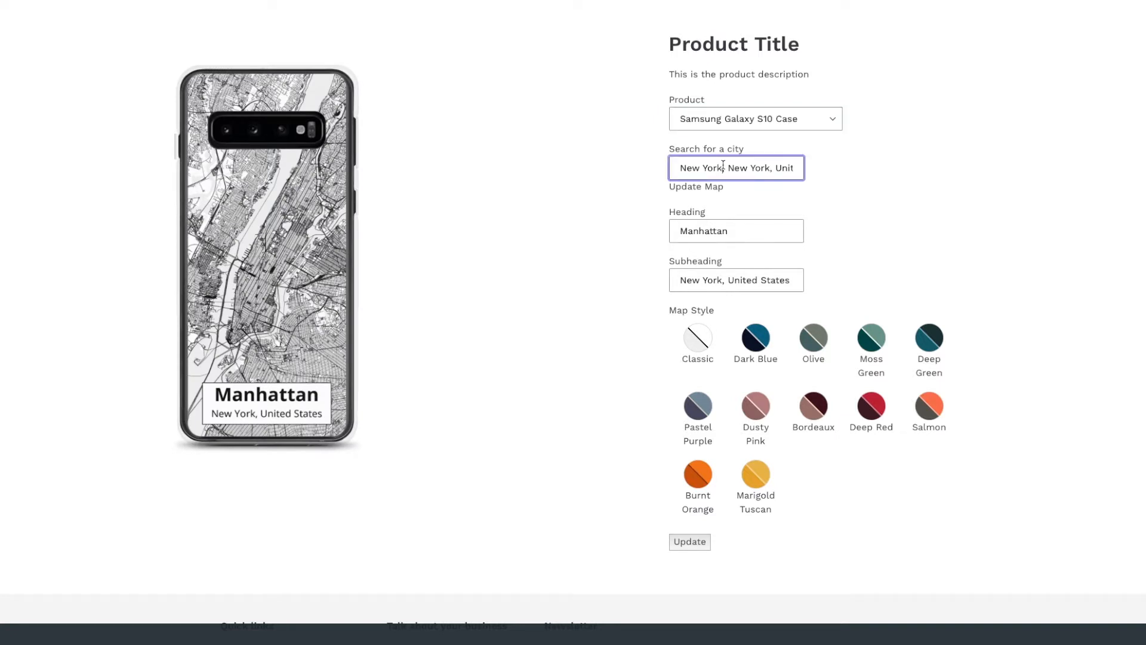
key("Tab")
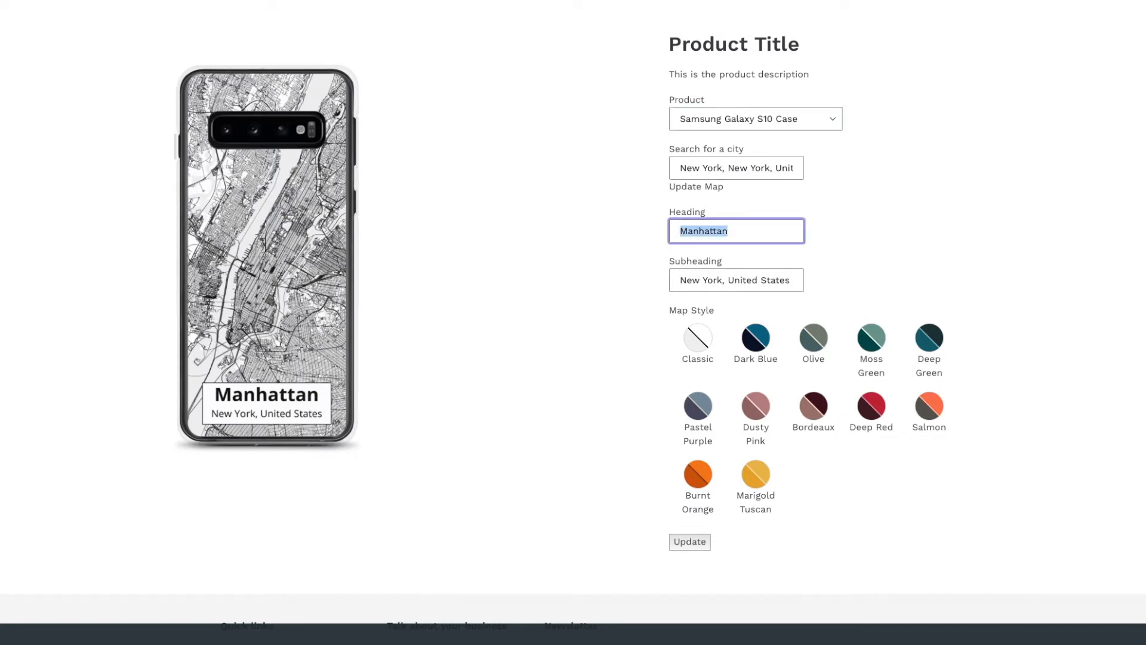
type("TEST")
key("Tab")
type("City")
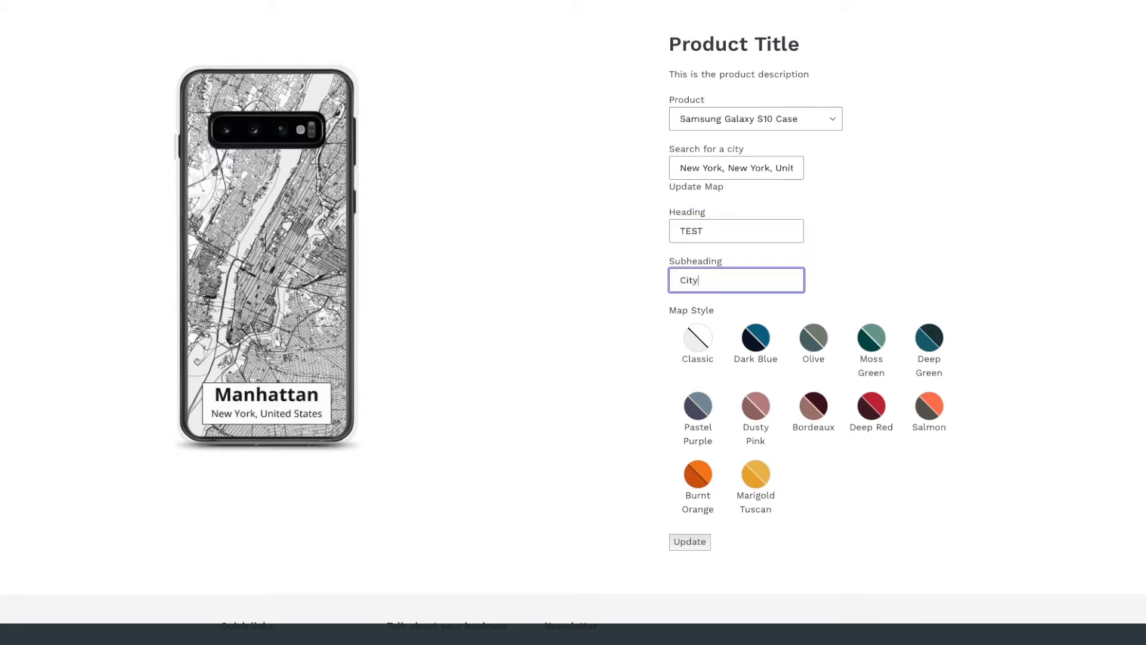
left_click(483, 319)
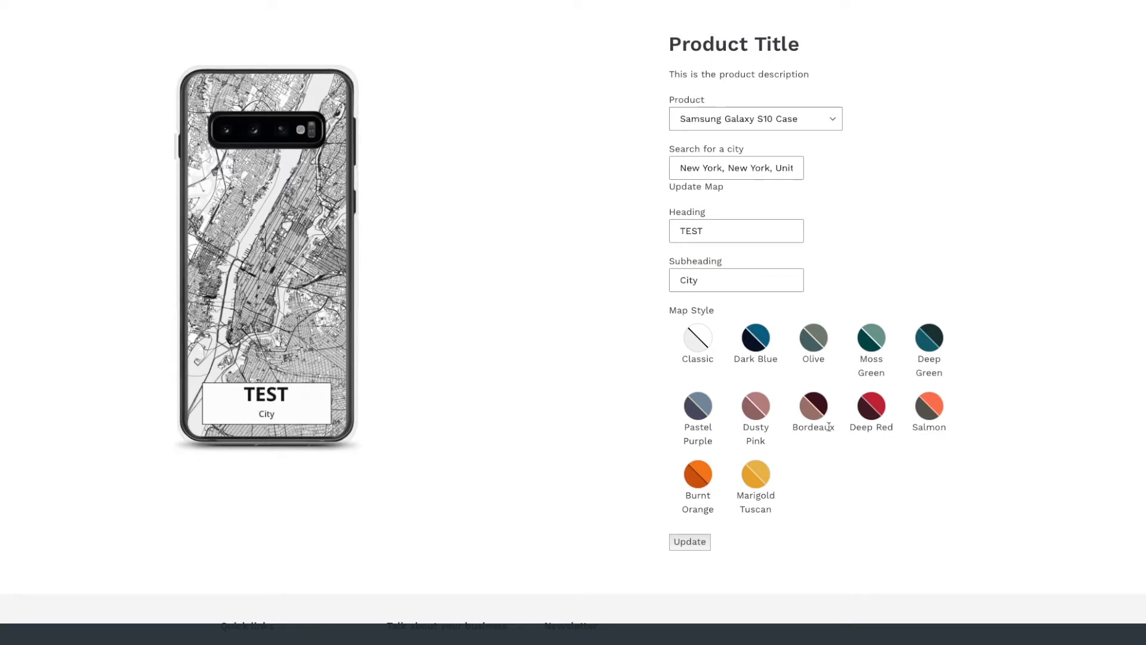
left_click(878, 405)
Search for "berlin", choose "Berlin, Tyskland" as the map location and update the preview with the adjusted map
left_click(751, 166)
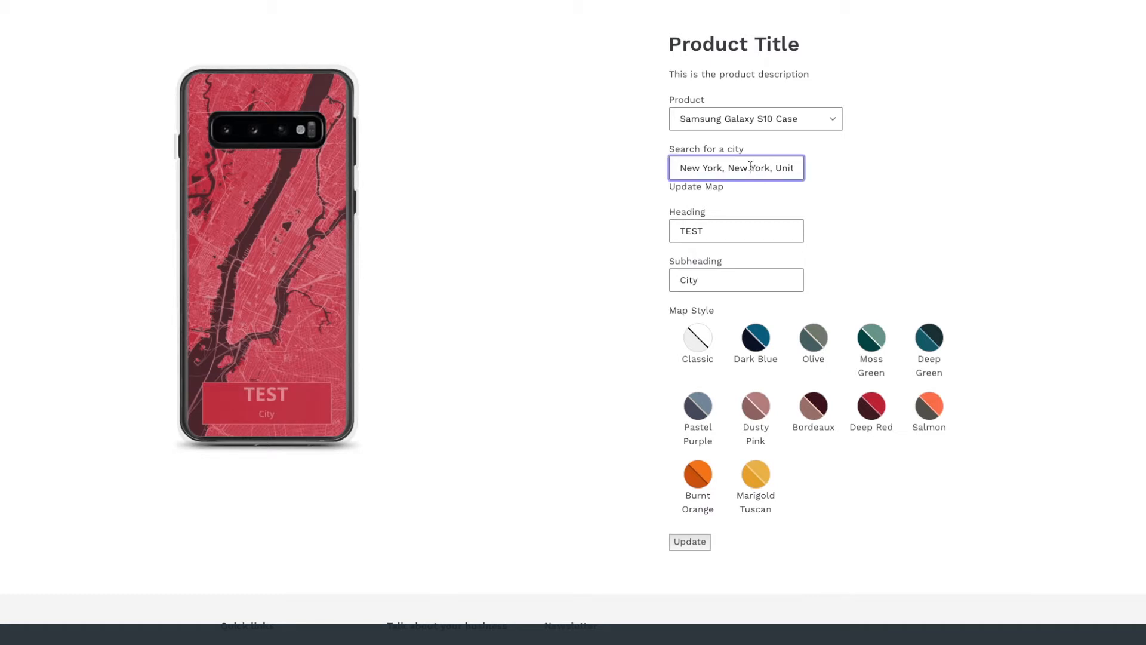
key("ctrl+a")
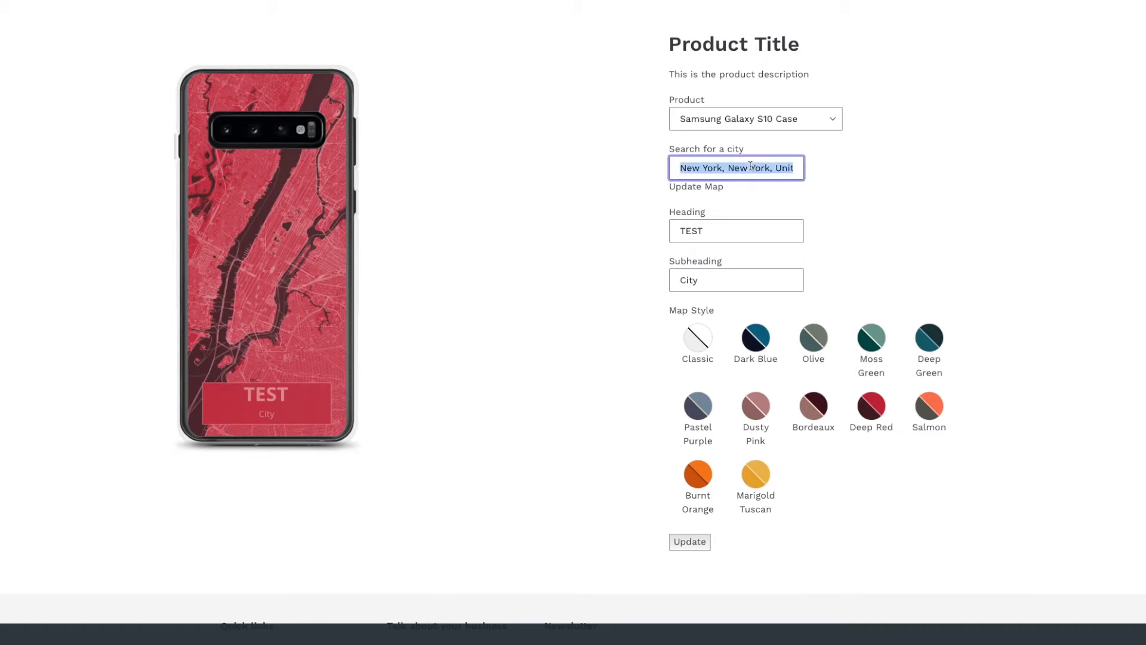
type("berlin")
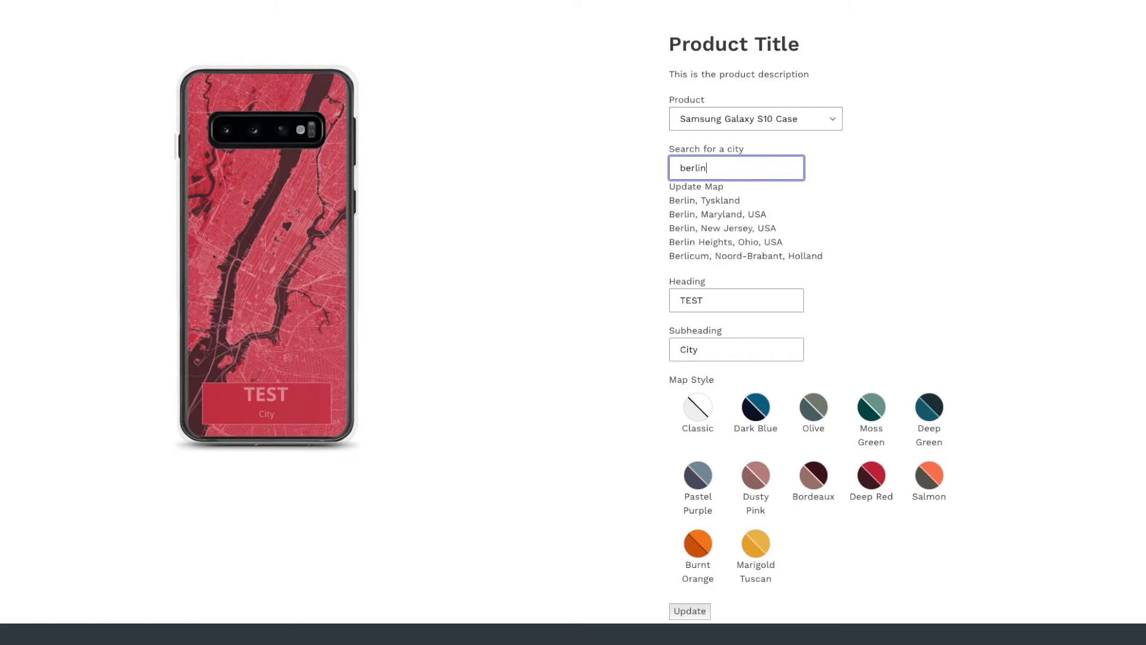
left_click(712, 200)
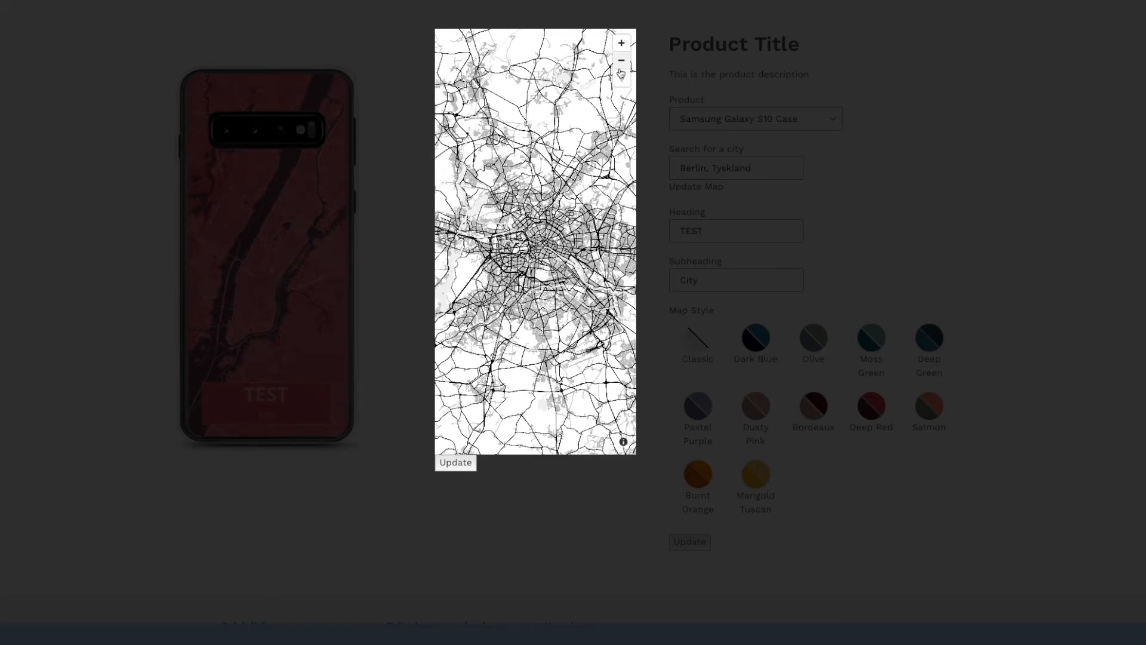
left_click_drag(622, 77, 646, 20)
left_click(457, 463)
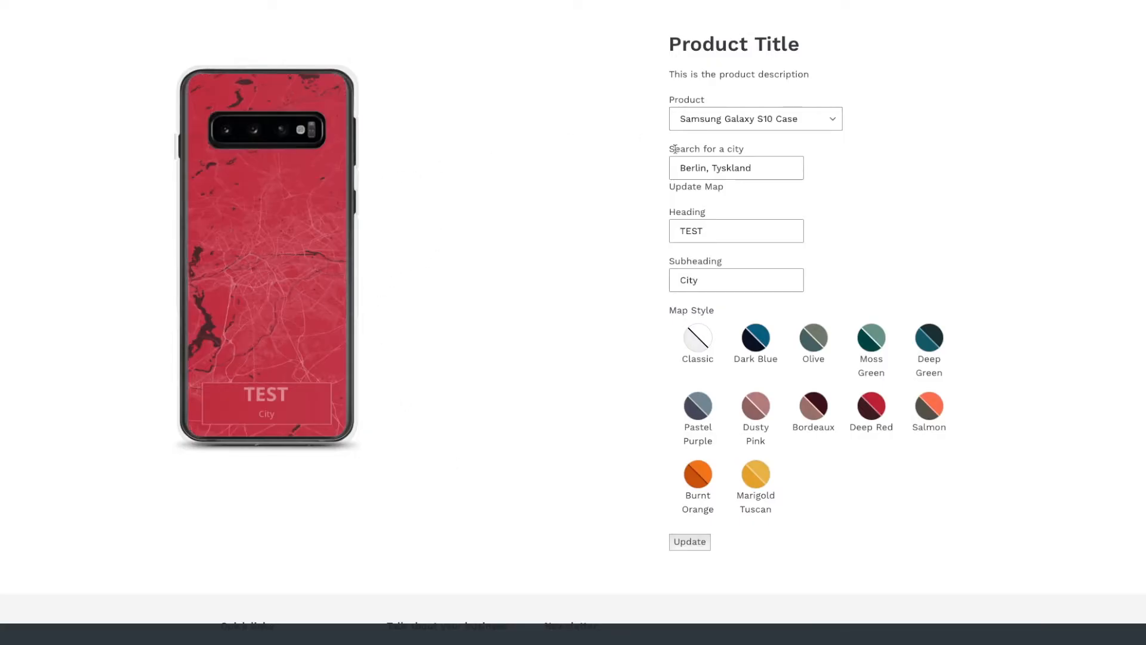
left_click(702, 120)
left_click(529, 120)
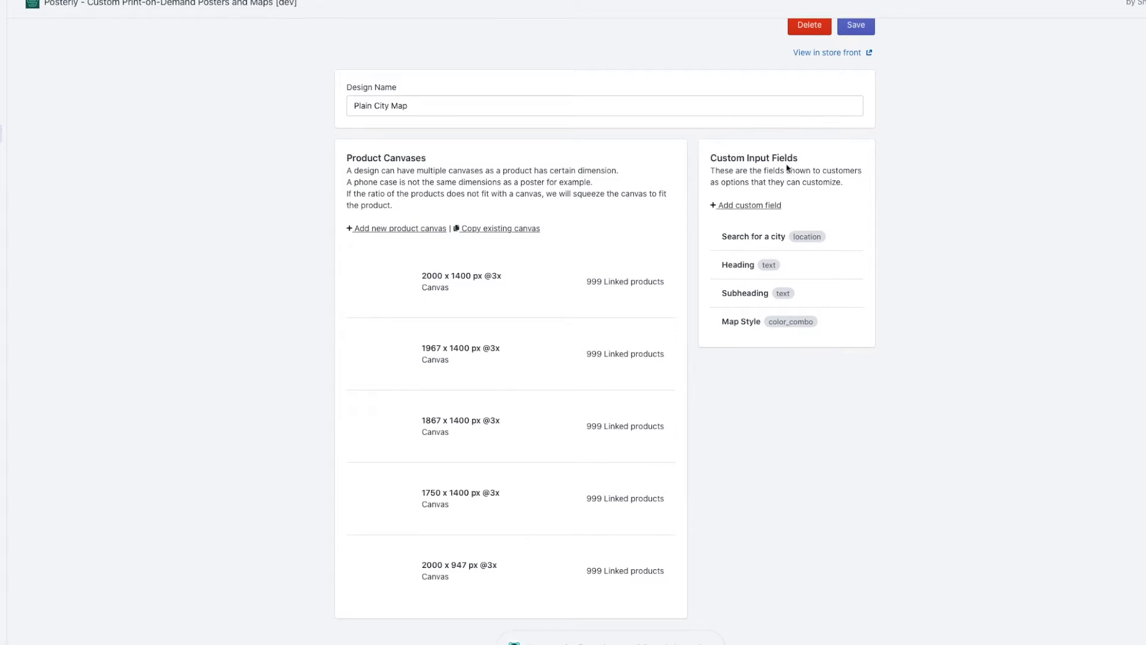
Add a text custom field to the design with field name "testfield1", display name "Your pets name" and standard text "Pluto"
left_click(770, 206)
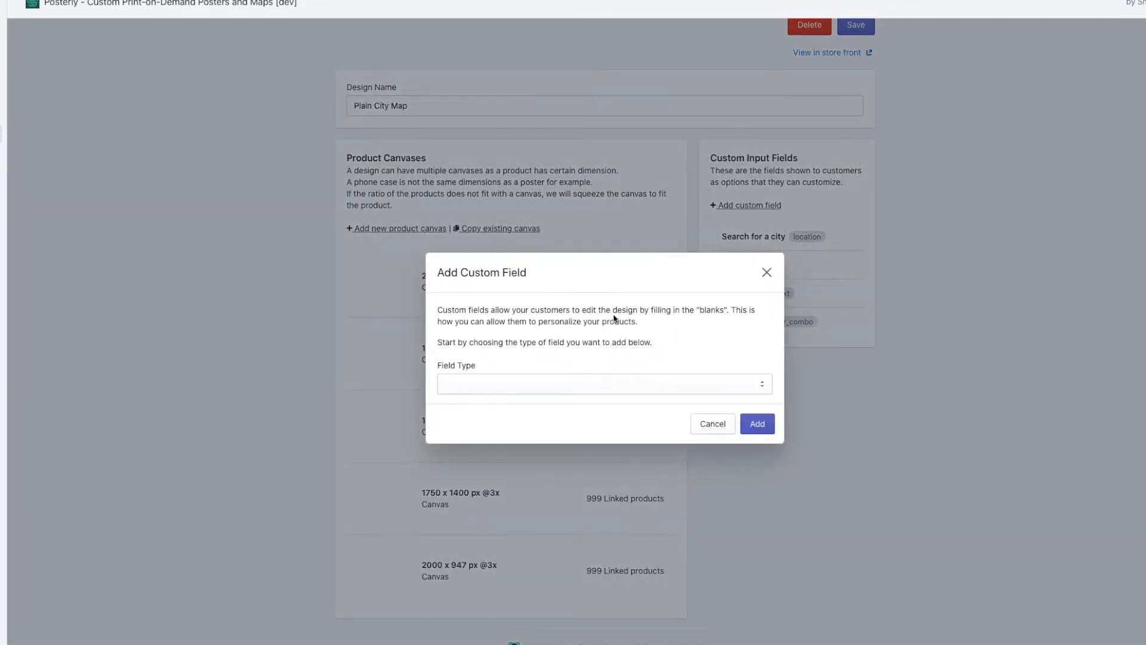
left_click(550, 385)
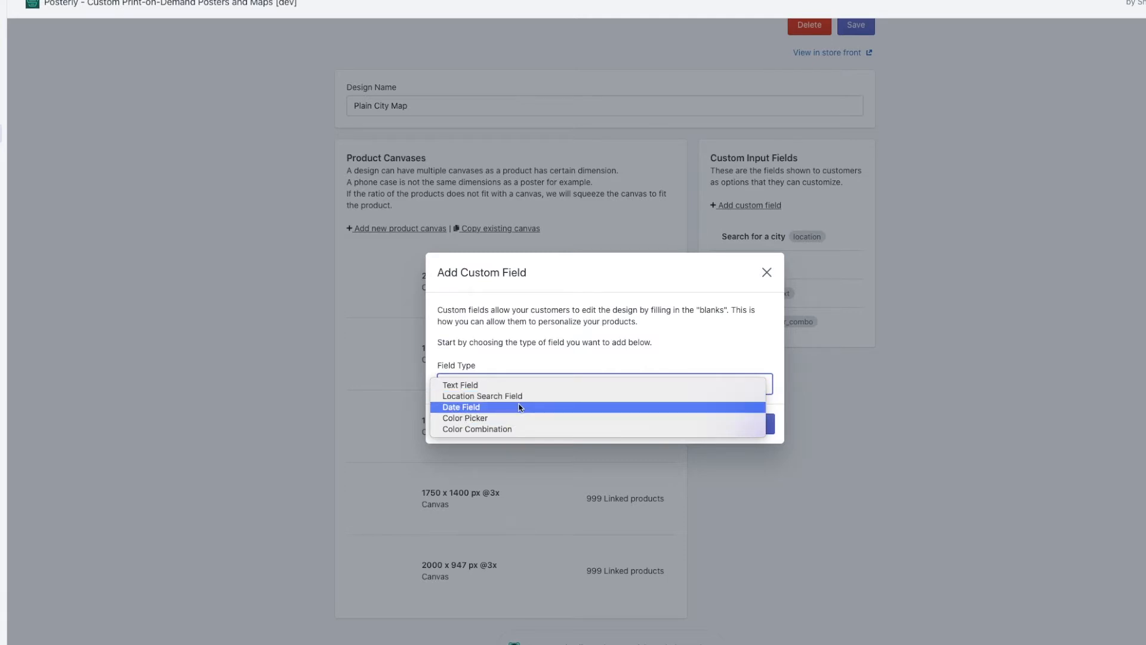
left_click(527, 340)
left_click(502, 390)
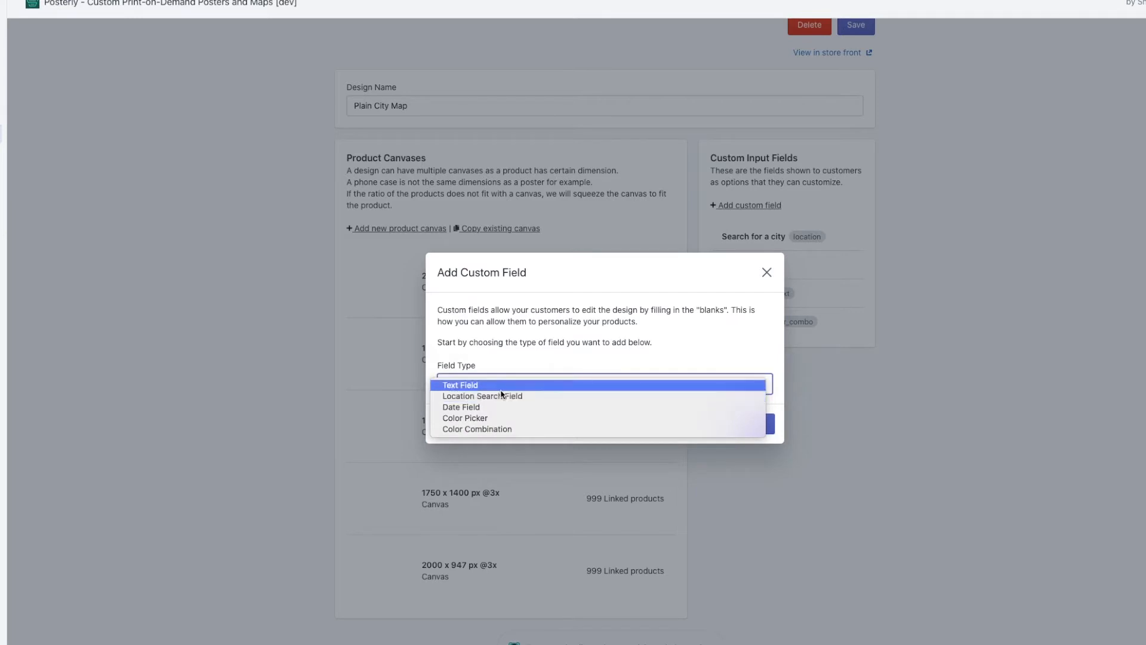
left_click(501, 389)
left_click(470, 357)
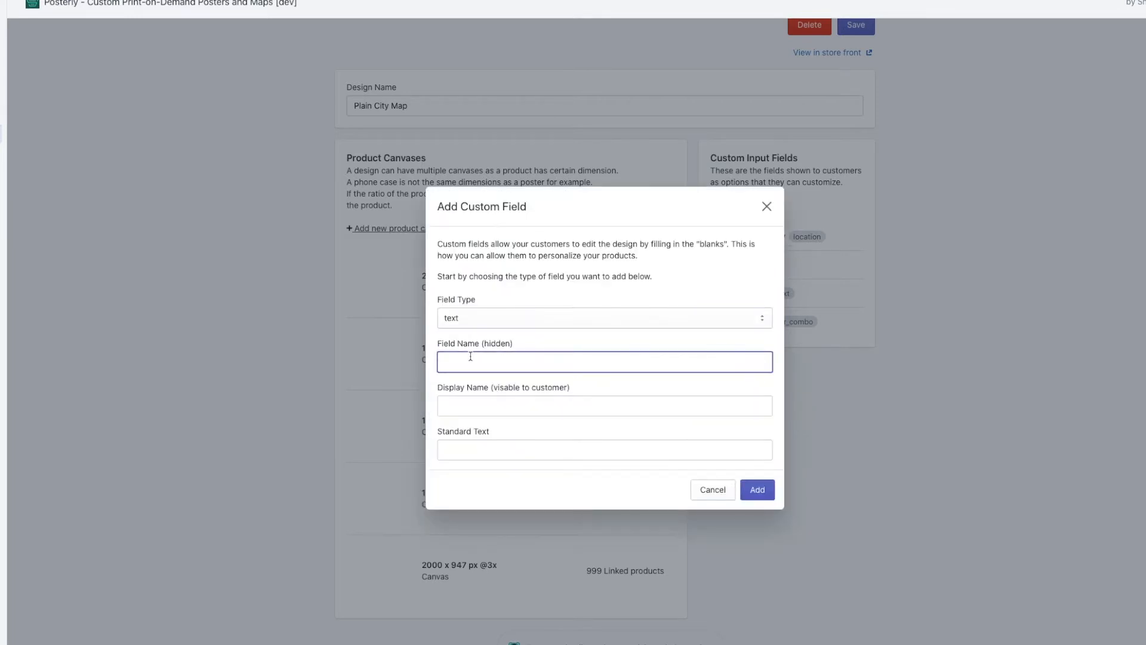
type("testfield1")
key("Tab")
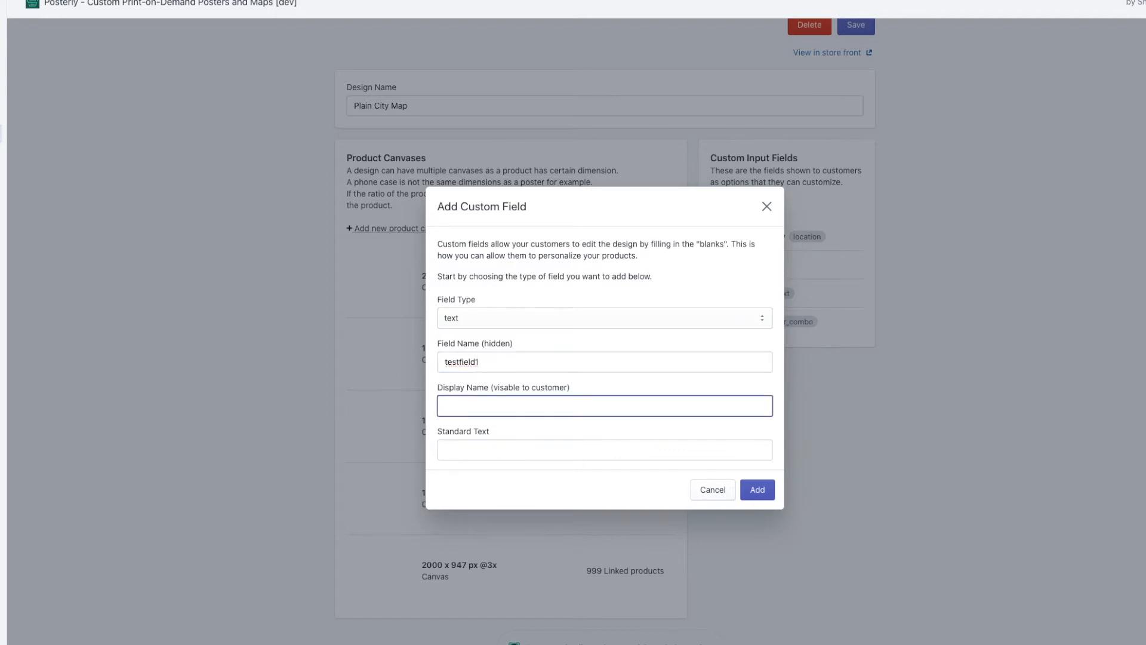
type("Your pets name")
key("Tab")
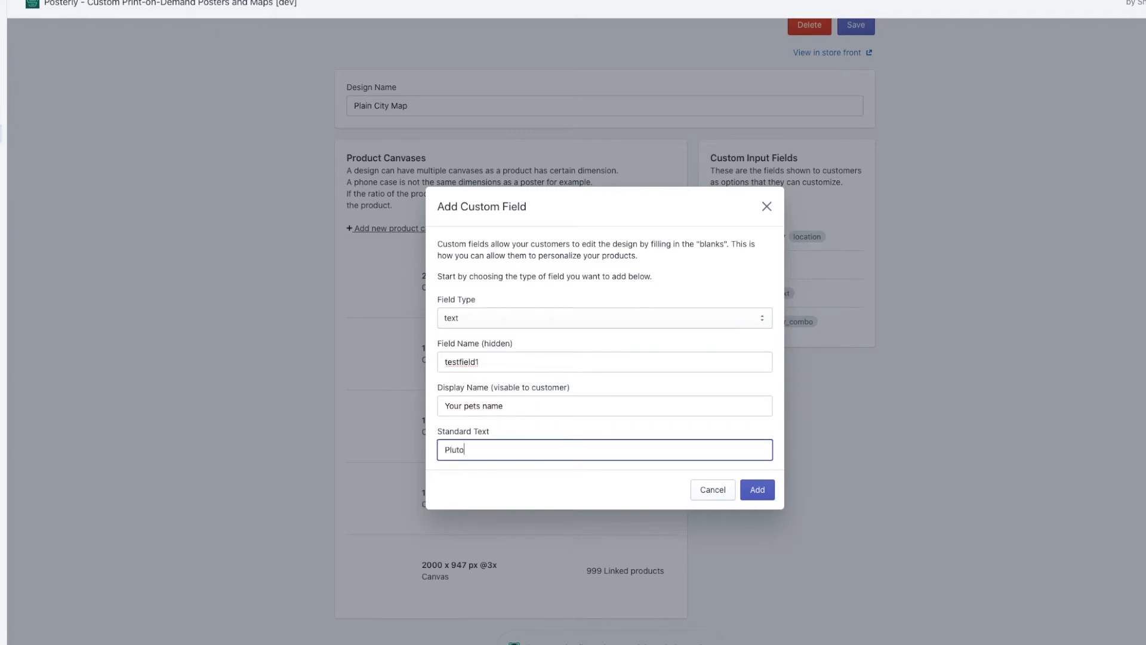
left_click(756, 490)
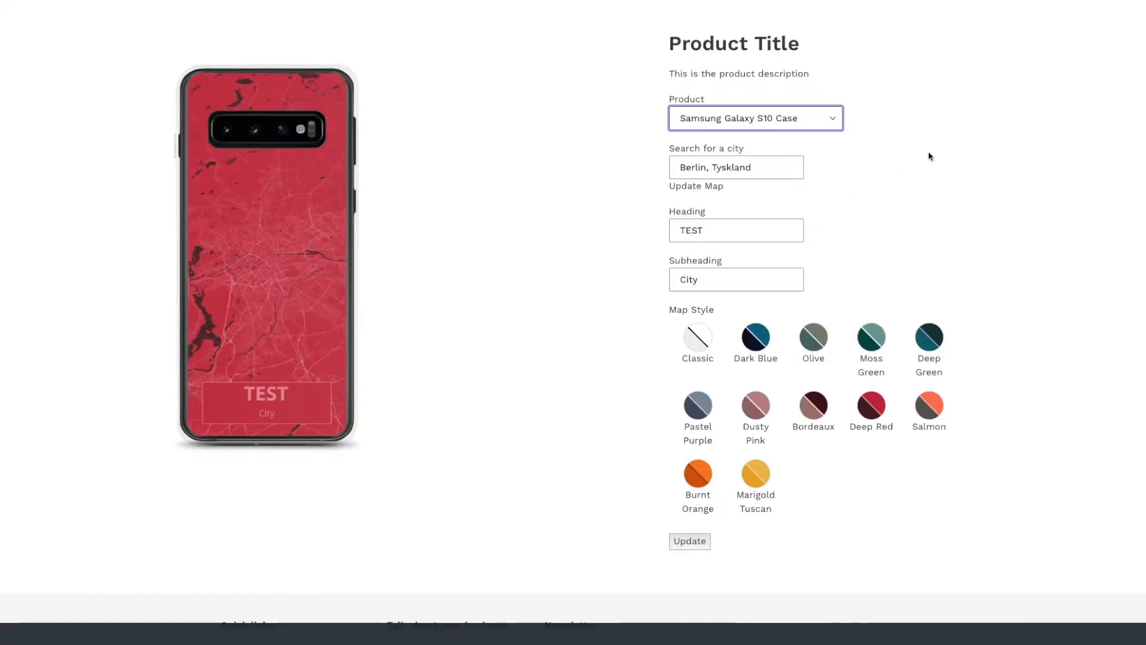
Reload the store front product page and check the customer options for the new pet name field
key("super+r")
scroll(866, 132, "down", 2)
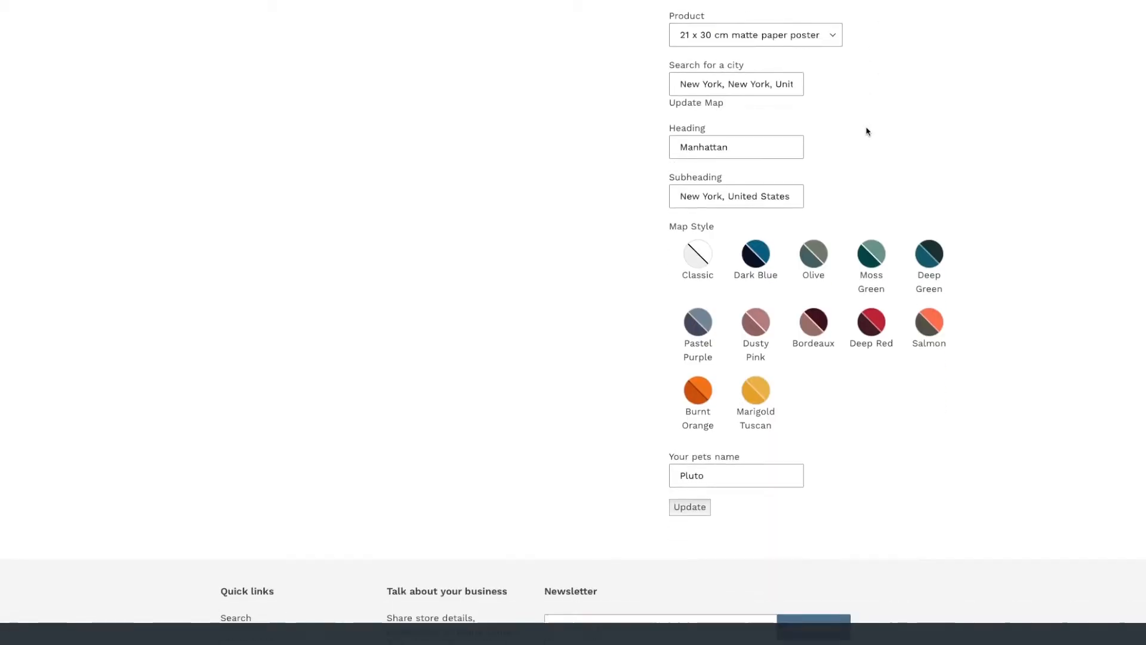
scroll(673, 395, "down", 2)
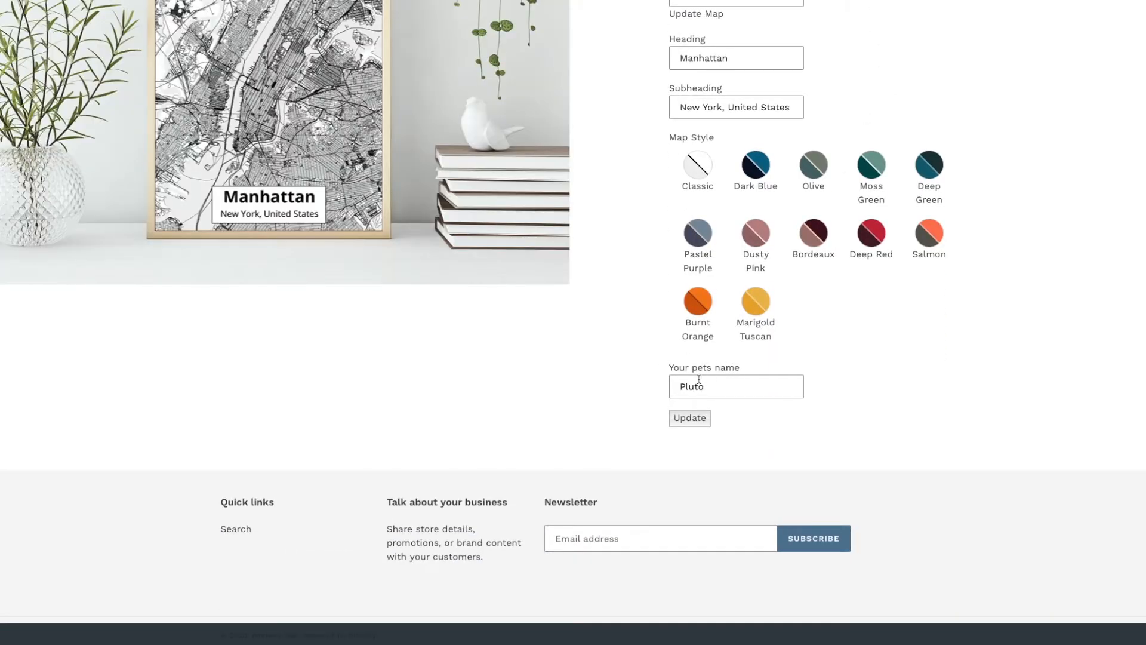
scroll(699, 380, "up", 1)
scroll(734, 403, "up", 1)
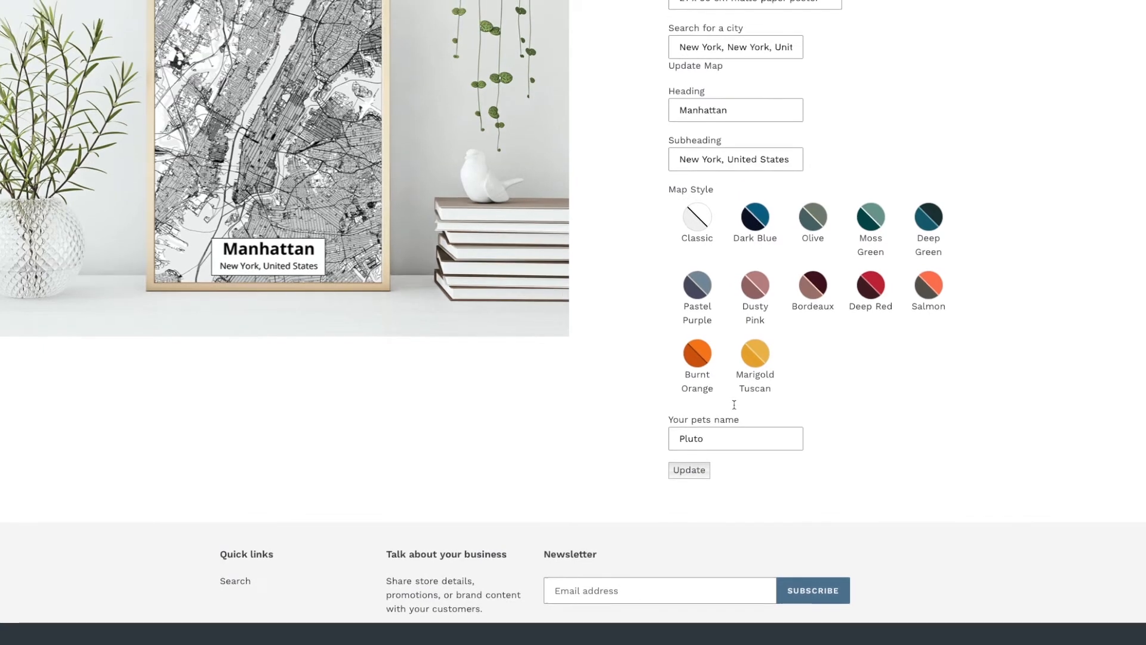
scroll(734, 263, "up", 4)
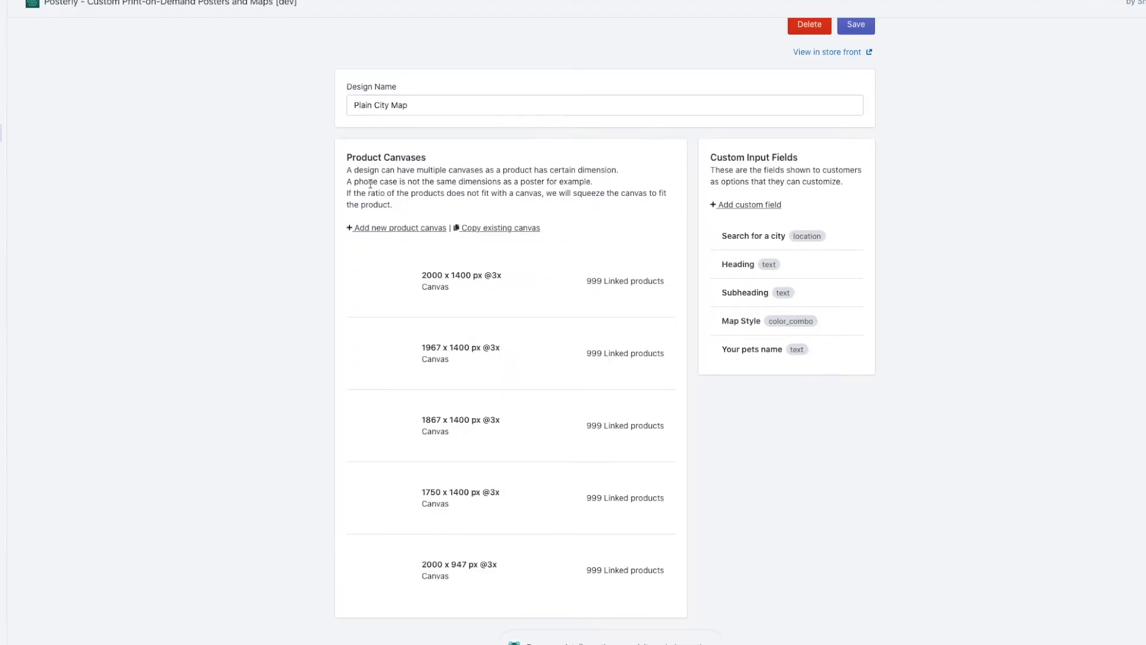
Open the design's 2000 x 1400 px canvas and examine its preview, design elements and heading text settings
scroll(499, 64, "down", 1)
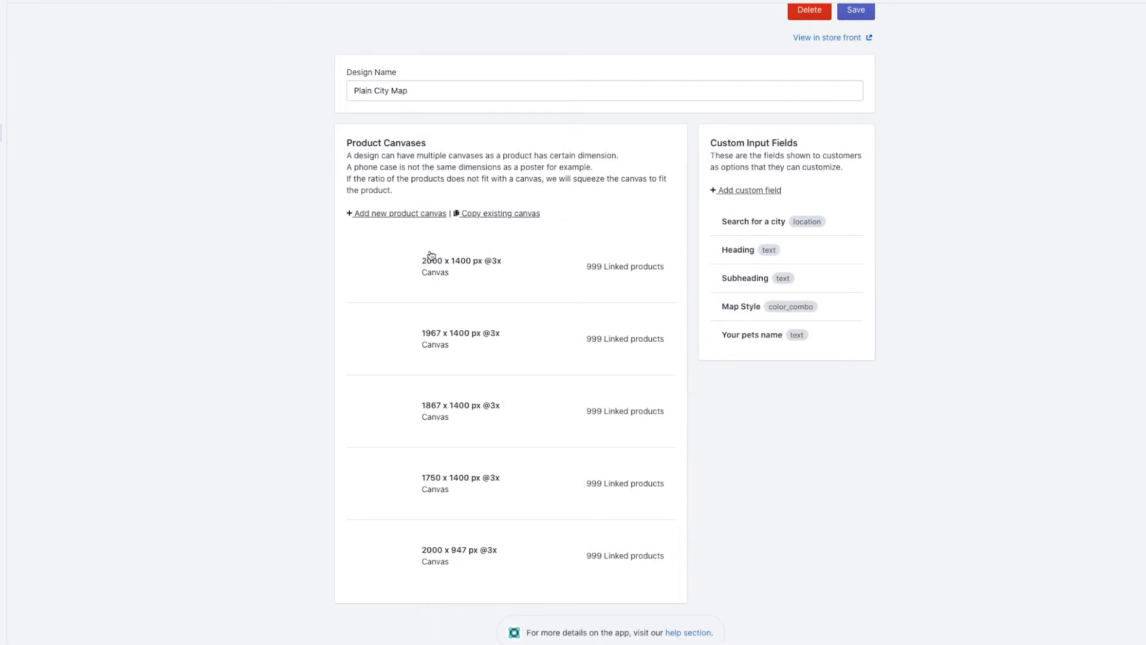
left_click(470, 272)
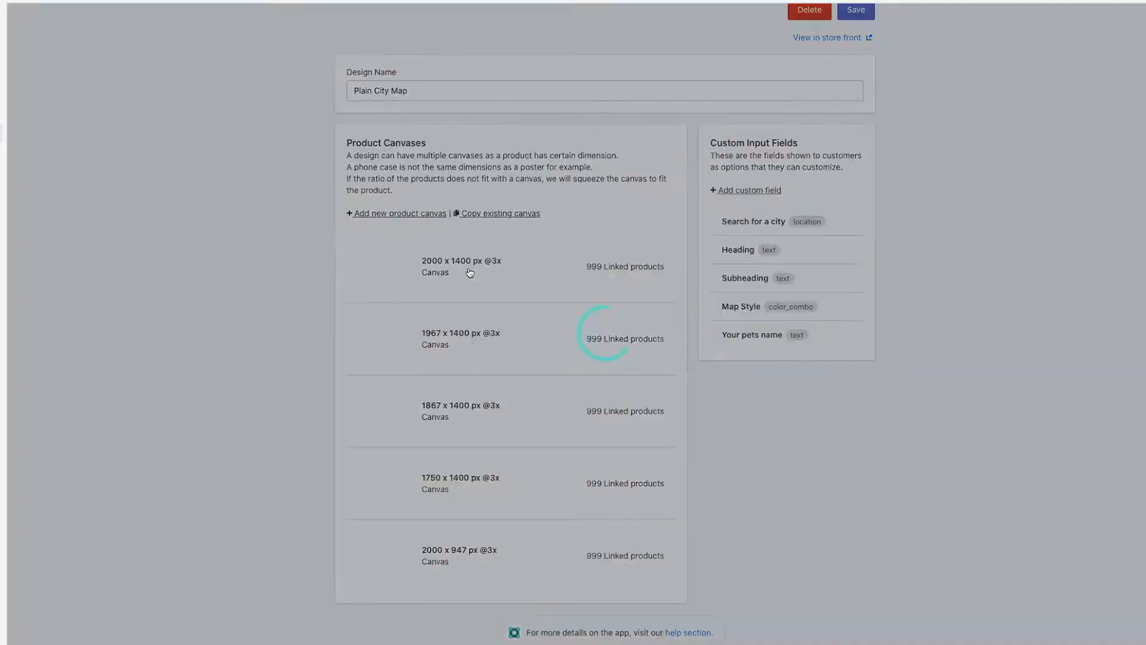
scroll(504, 164, "down", 5)
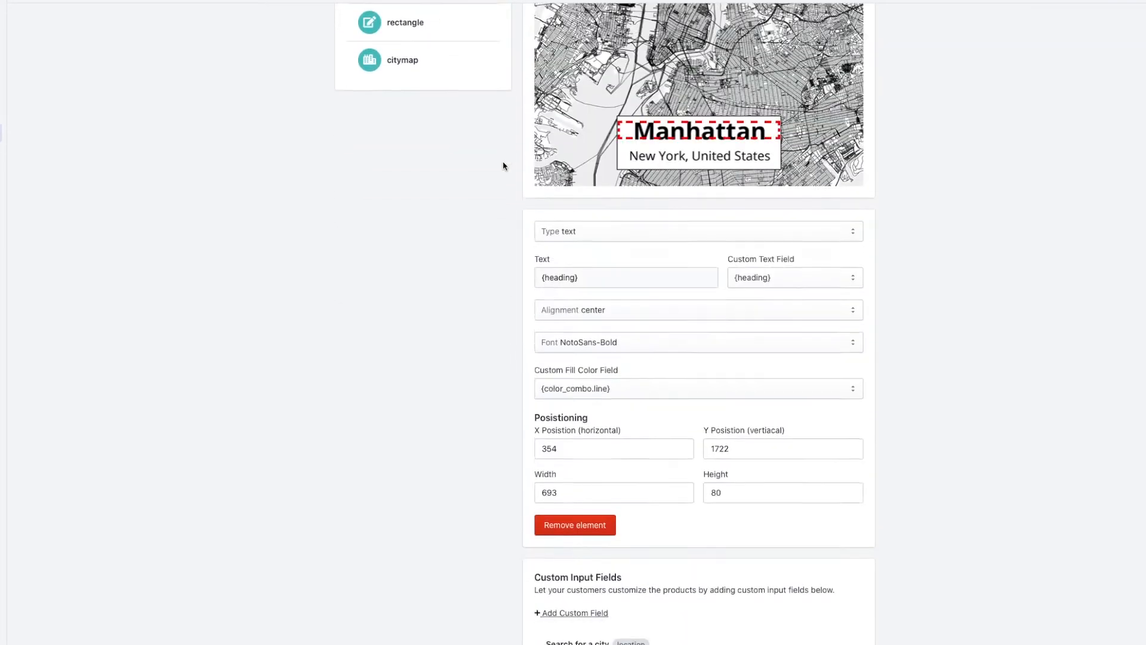
scroll(502, 165, "up", 7)
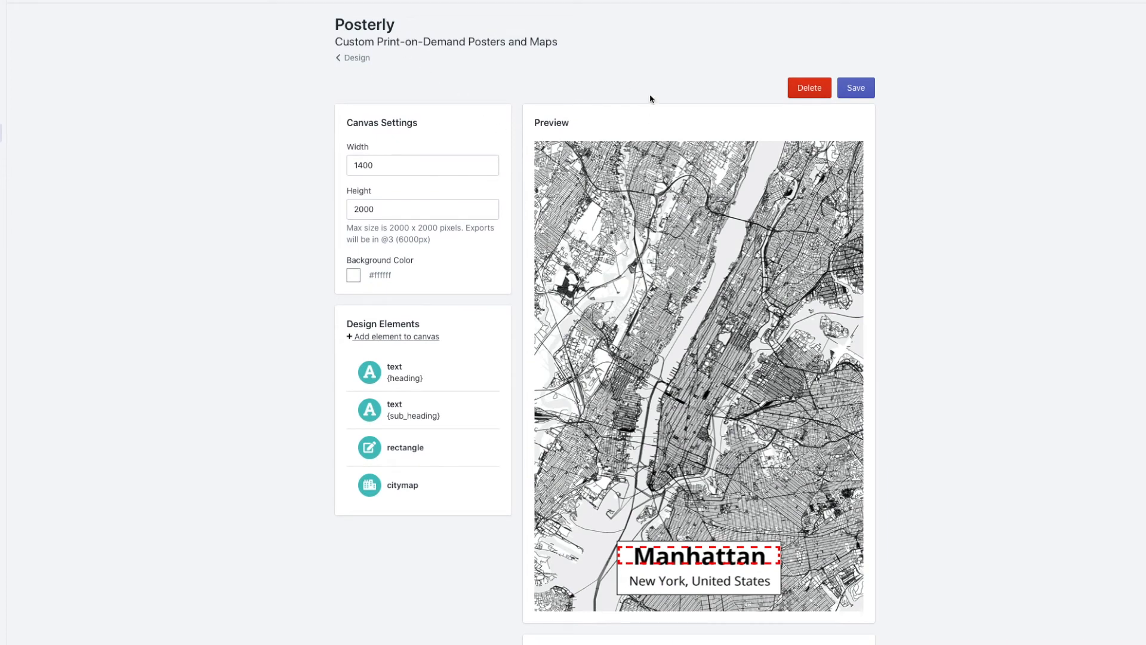
Return to the design's canvas list and open the 2000 x 947 px canvas
left_click(361, 58)
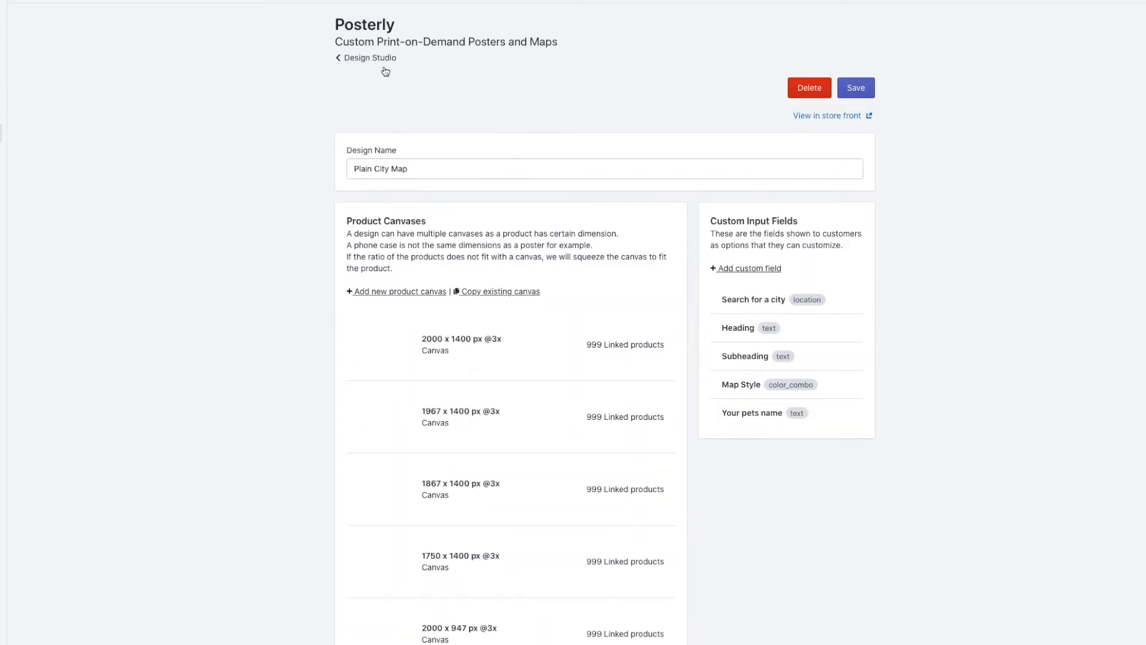
scroll(483, 311, "down", 3)
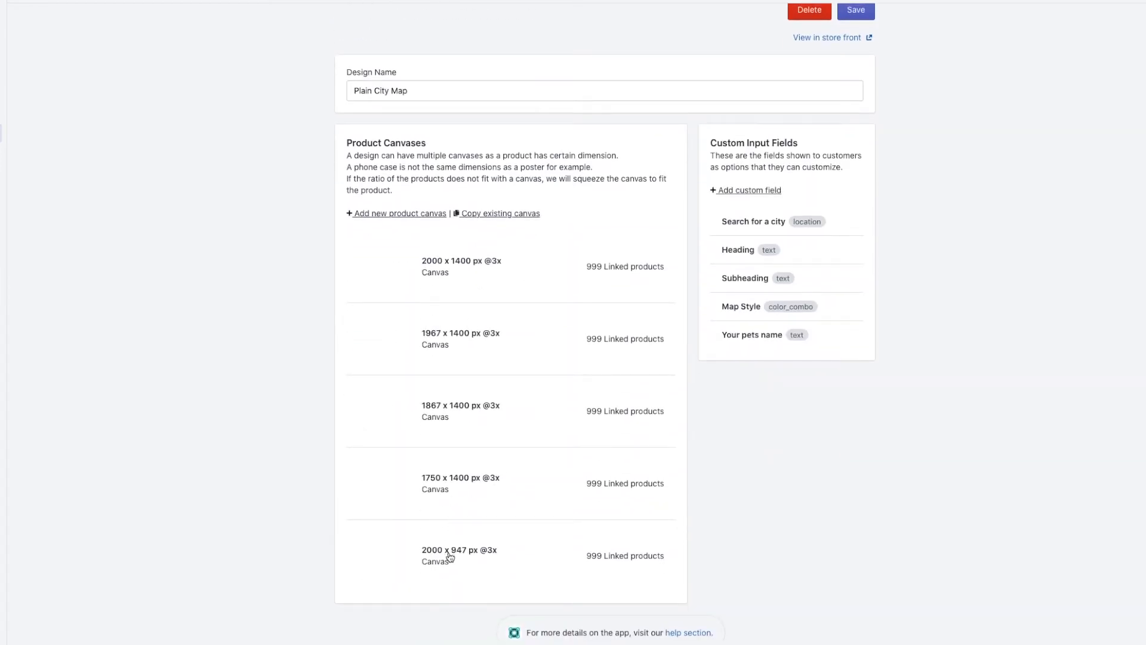
left_click(450, 556)
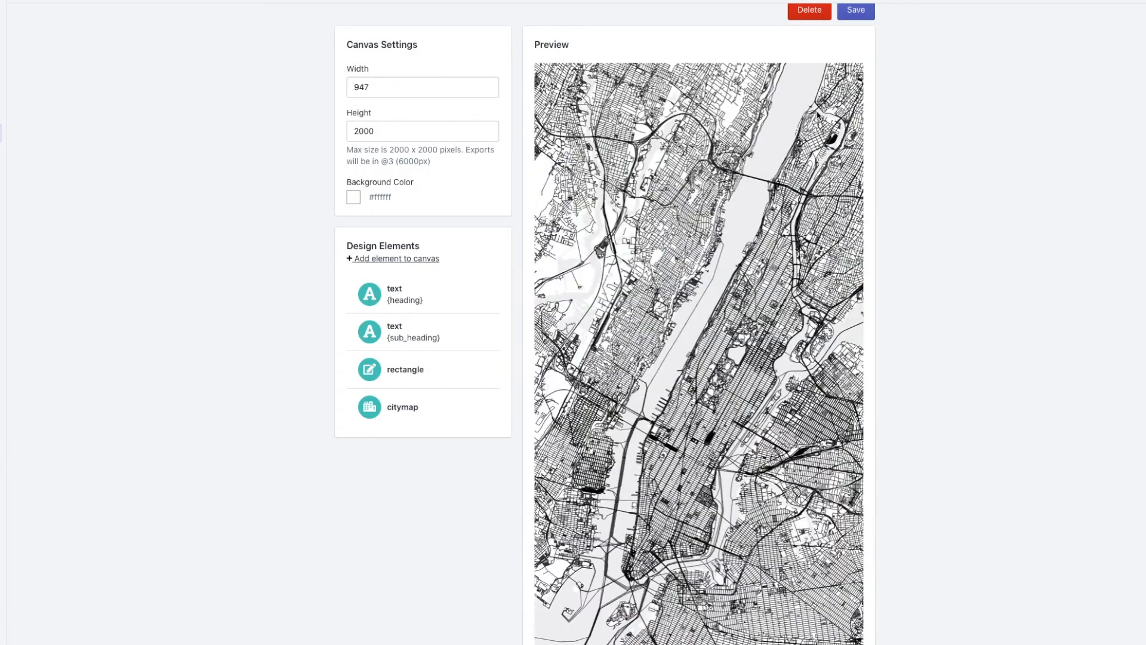
Examine the 947 x 2000 px canvas's settings, map preview, design elements and heading text settings
scroll(731, 311, "down", 2)
scroll(818, 114, "up", 2)
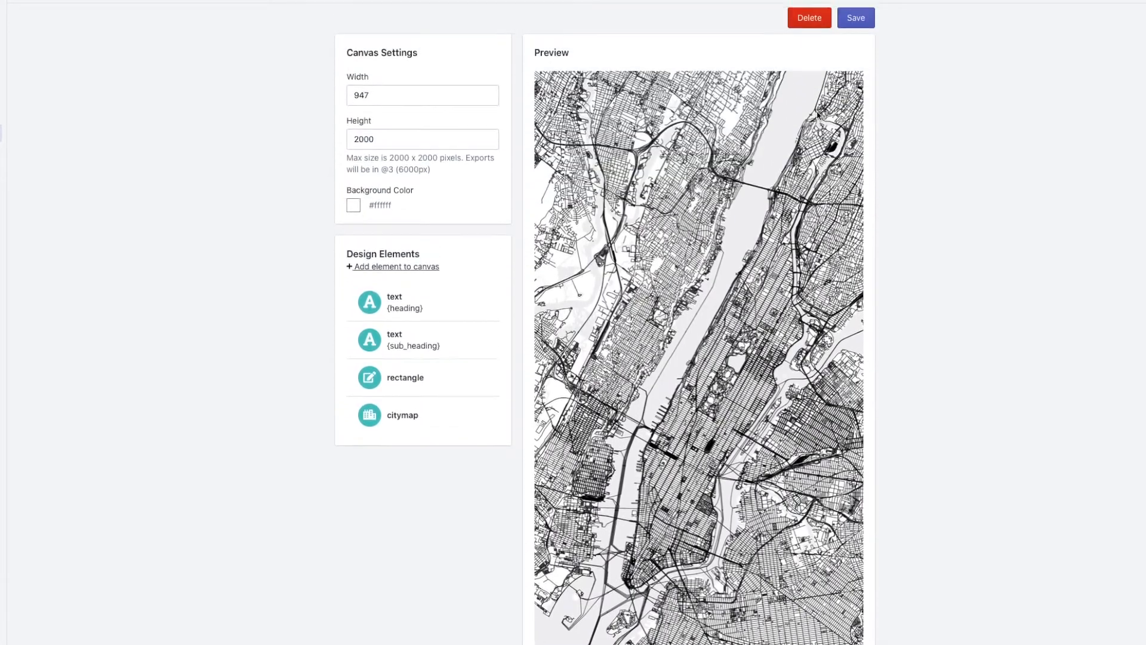
scroll(818, 114, "down", 2)
scroll(817, 115, "down", 2)
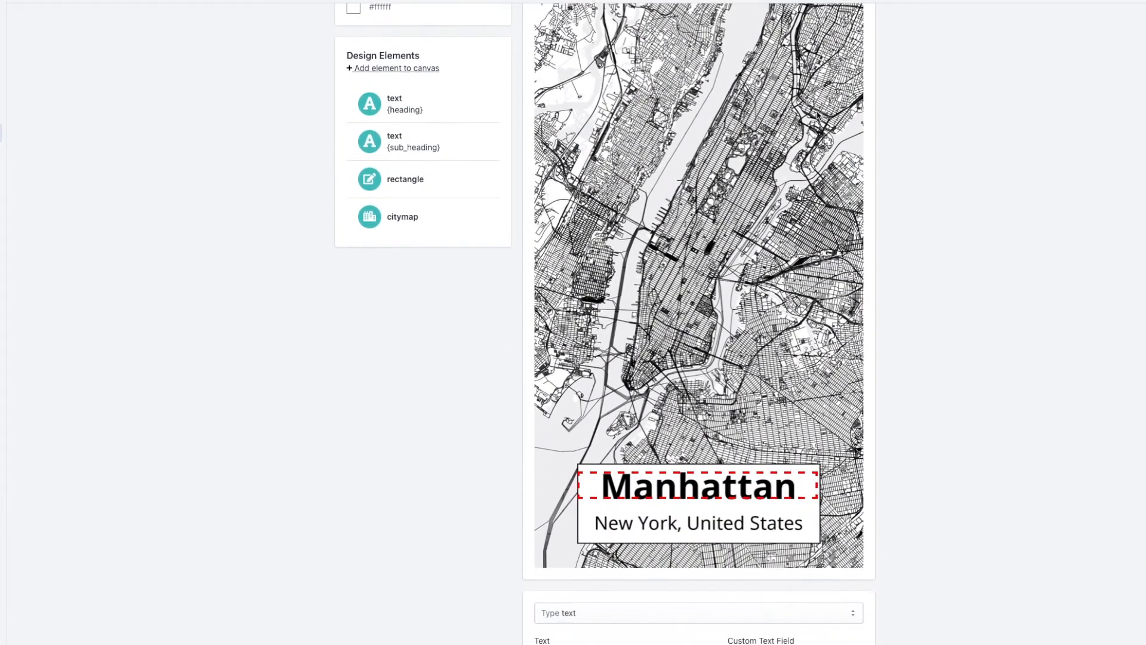
scroll(817, 114, "up", 1)
scroll(817, 114, "down", 2)
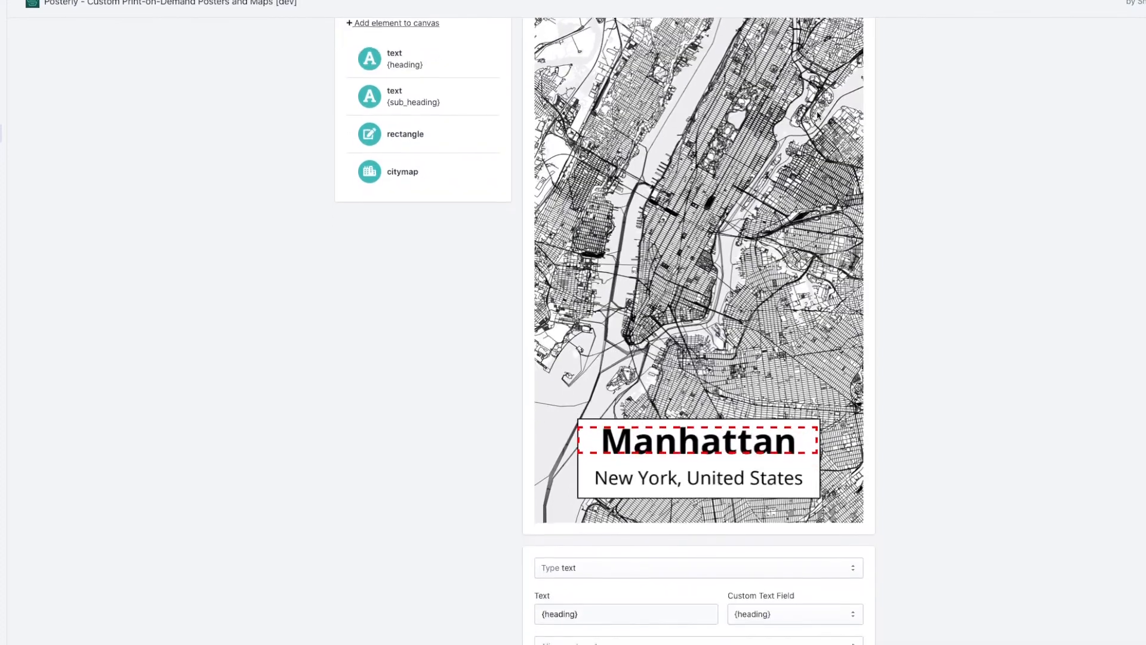
scroll(817, 114, "up", 5)
scroll(817, 114, "down", 4)
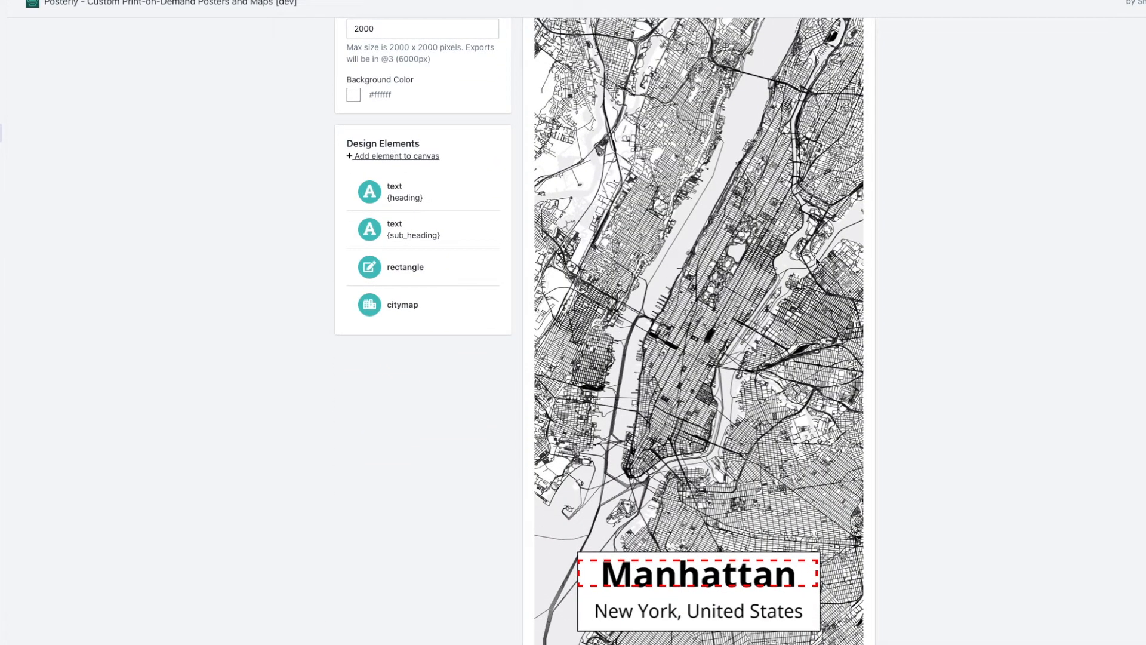
scroll(830, 210, "up", 3)
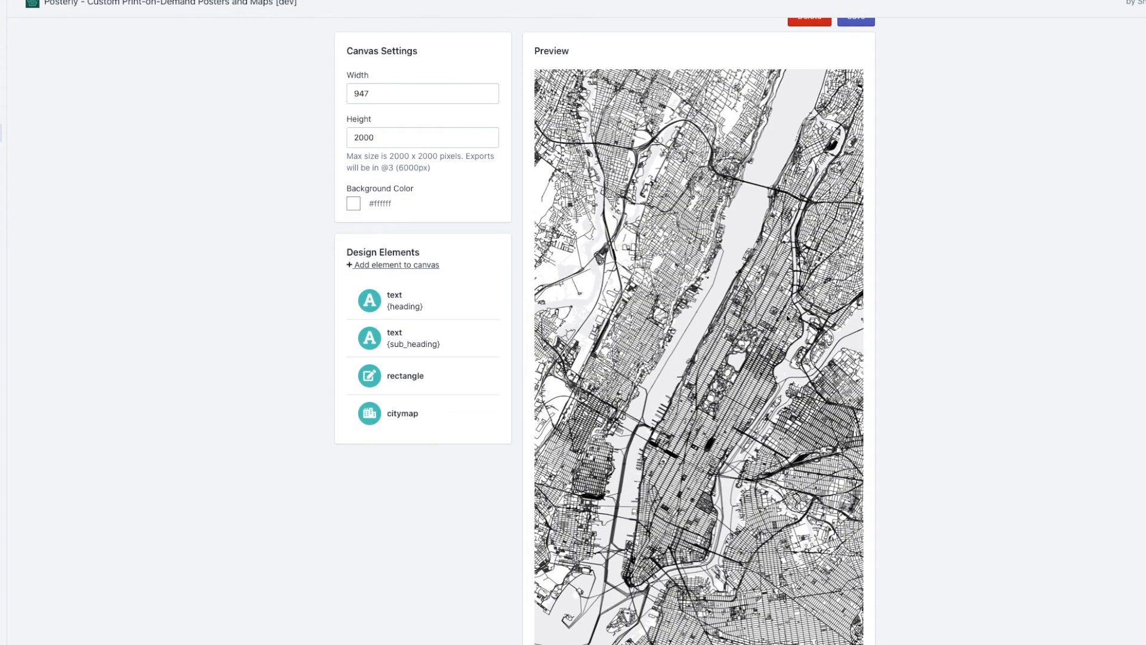
scroll(788, 319, "down", 3)
scroll(787, 318, "up", 3)
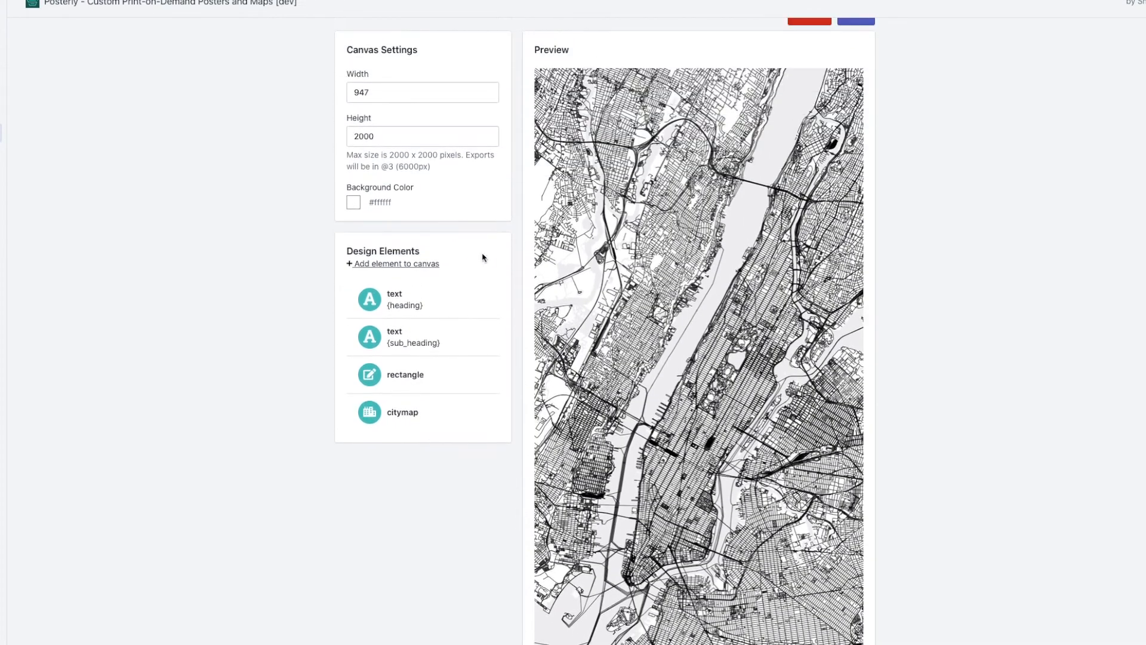
Add a new text element to the canvas, move it onto the upper map area and enlarge it to about 475 x 244 px
left_click(423, 263)
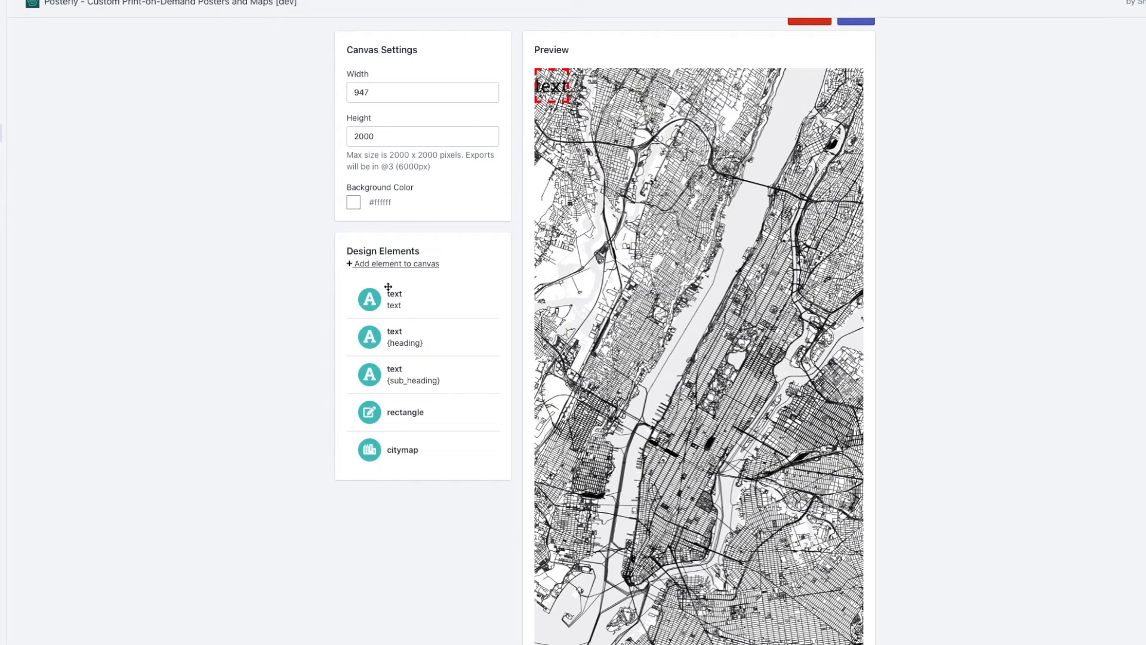
left_click_drag(561, 83, 647, 299)
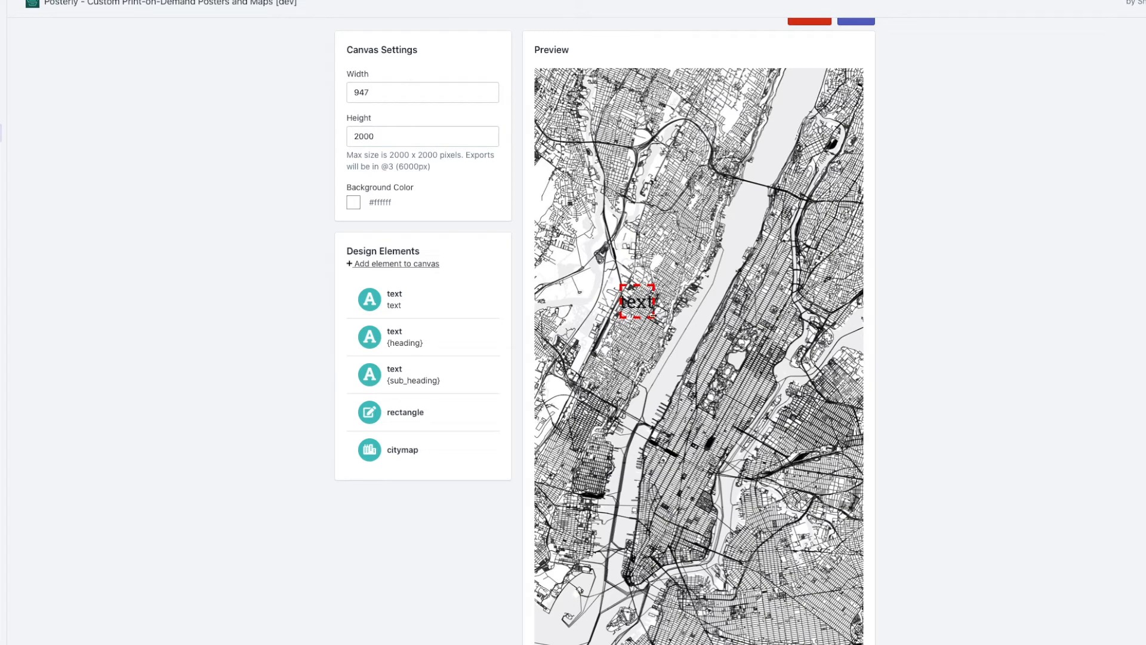
left_click_drag(653, 317, 729, 312)
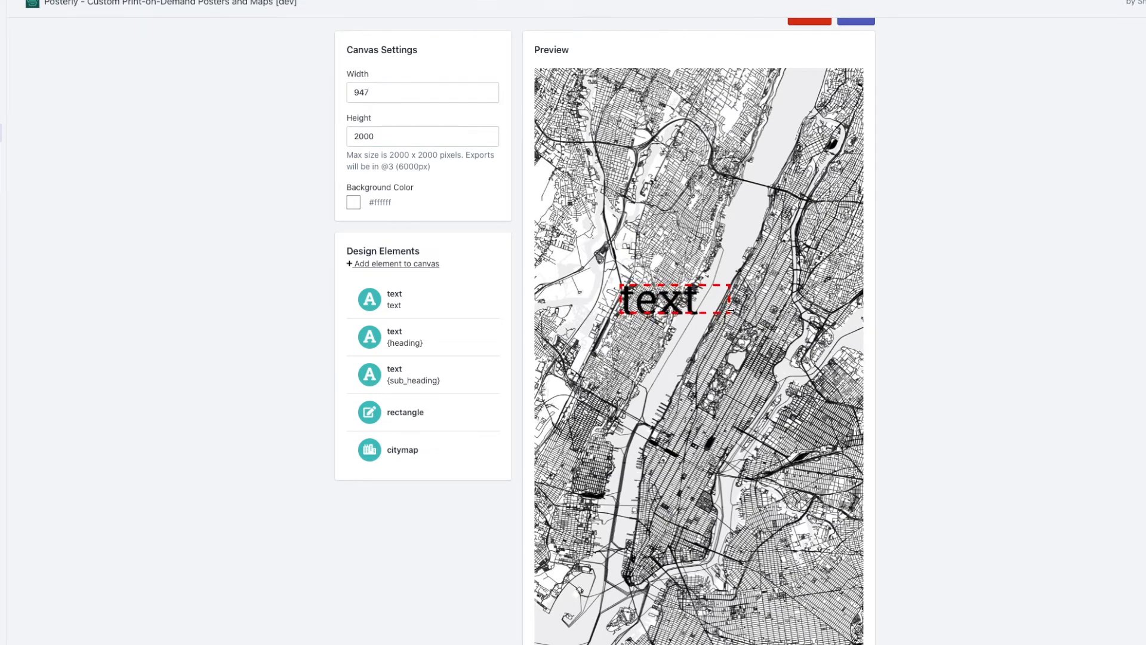
left_click_drag(729, 311, 788, 312)
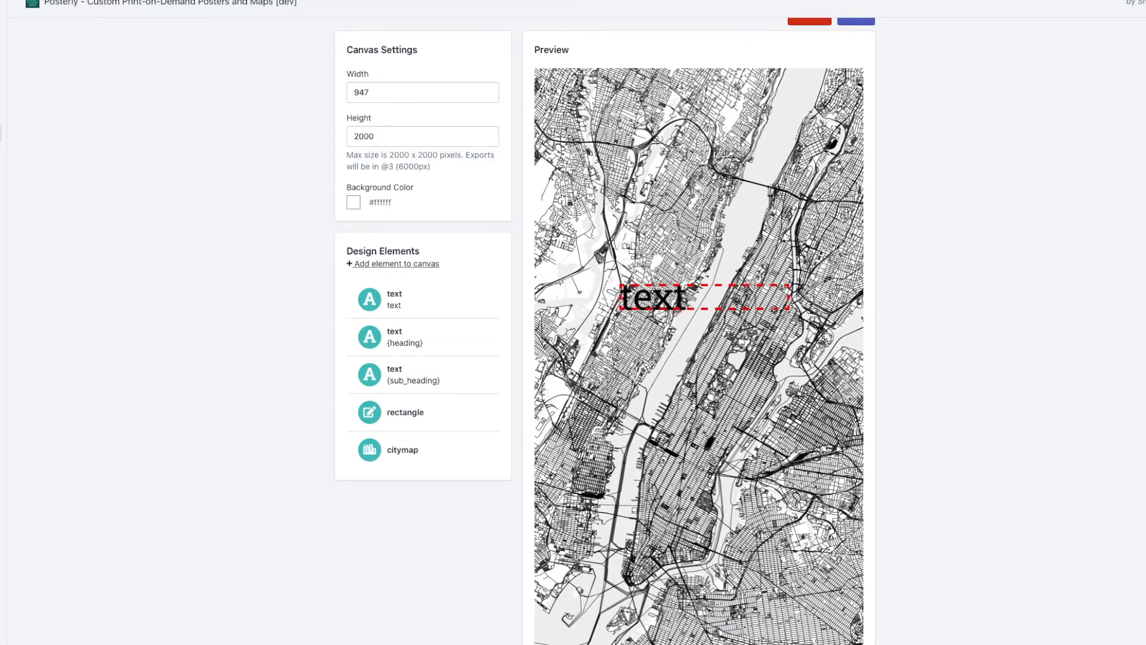
left_click_drag(773, 308, 761, 373)
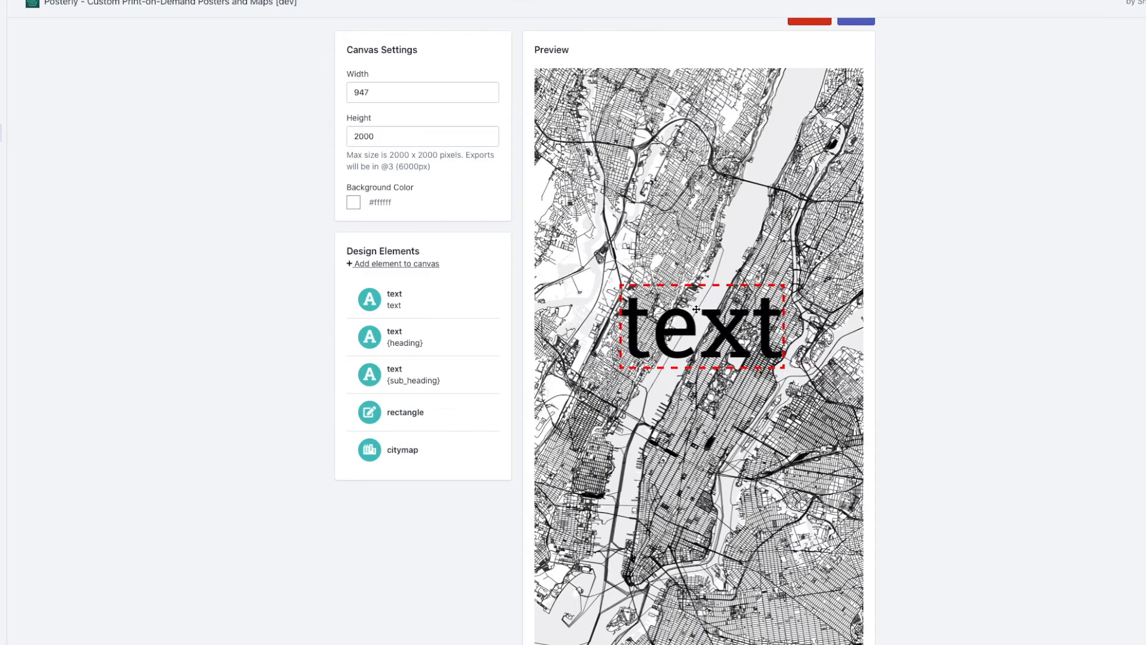
Review the new element's settings and available element types, keeping the type as Text
scroll(696, 308, "down", 4)
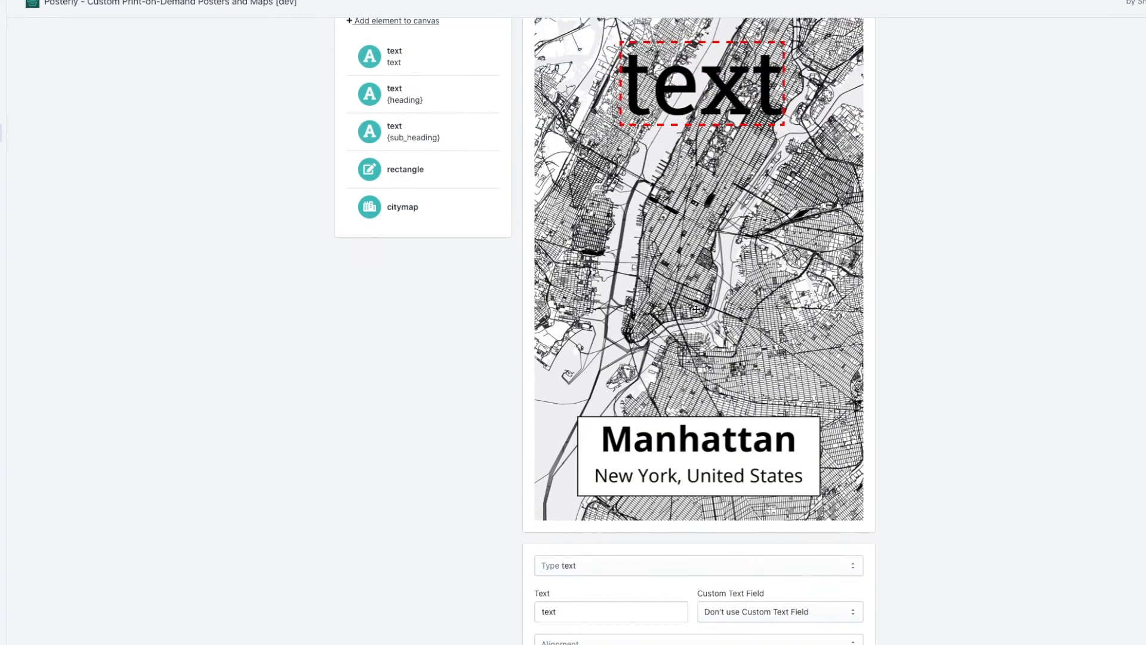
scroll(696, 308, "up", 1)
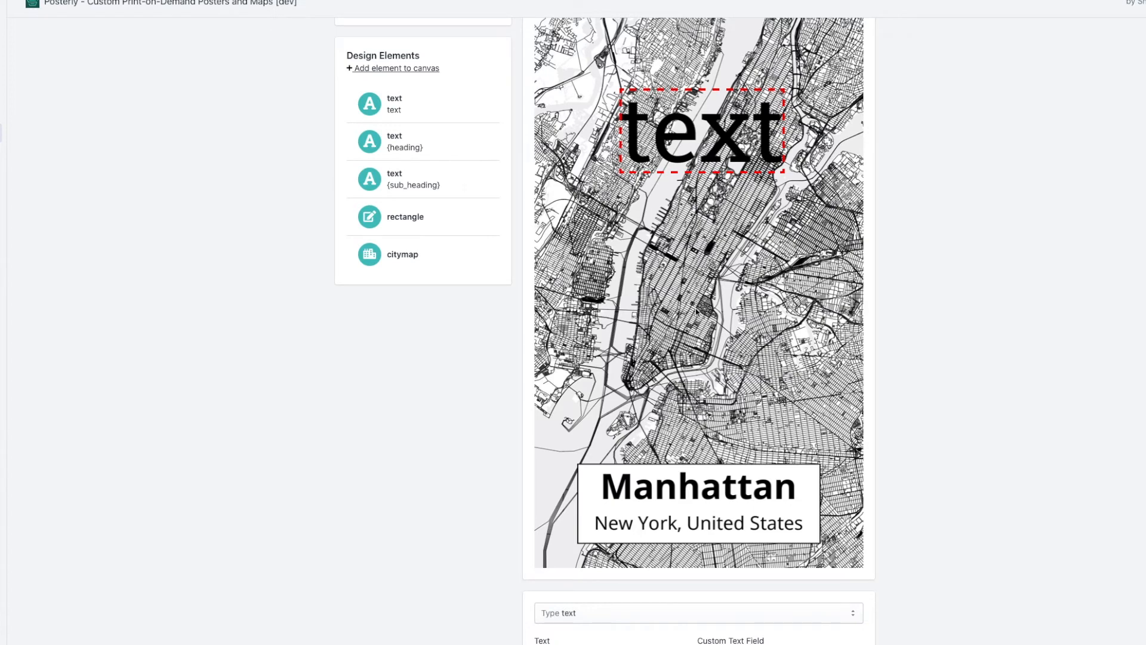
scroll(696, 310, "down", 6)
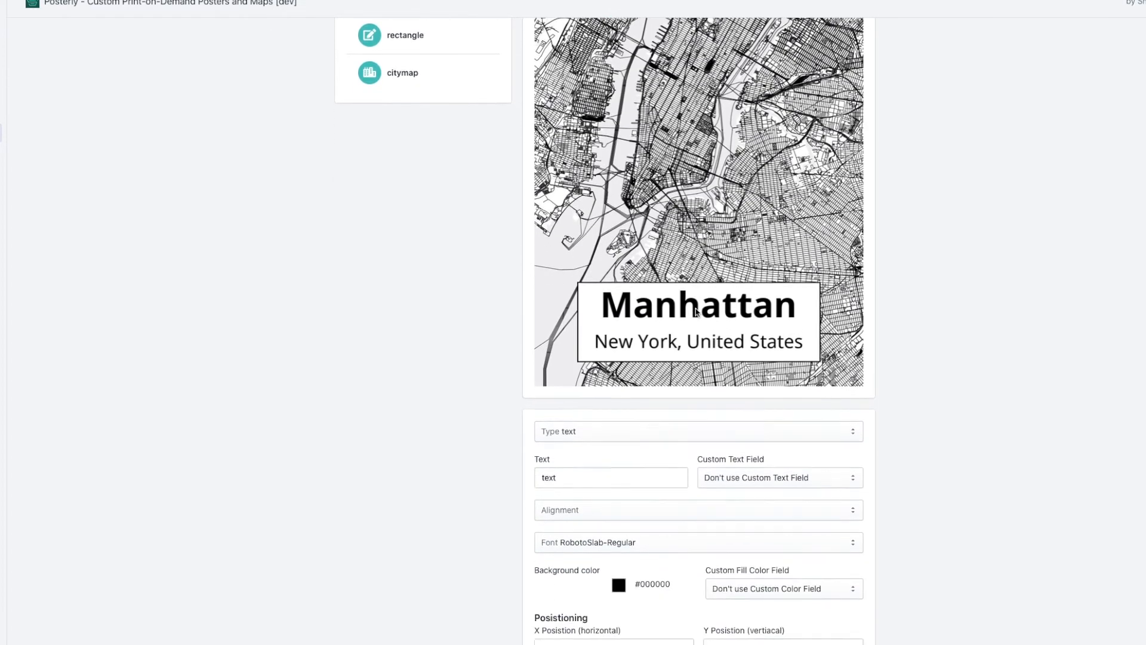
scroll(696, 311, "down", 2)
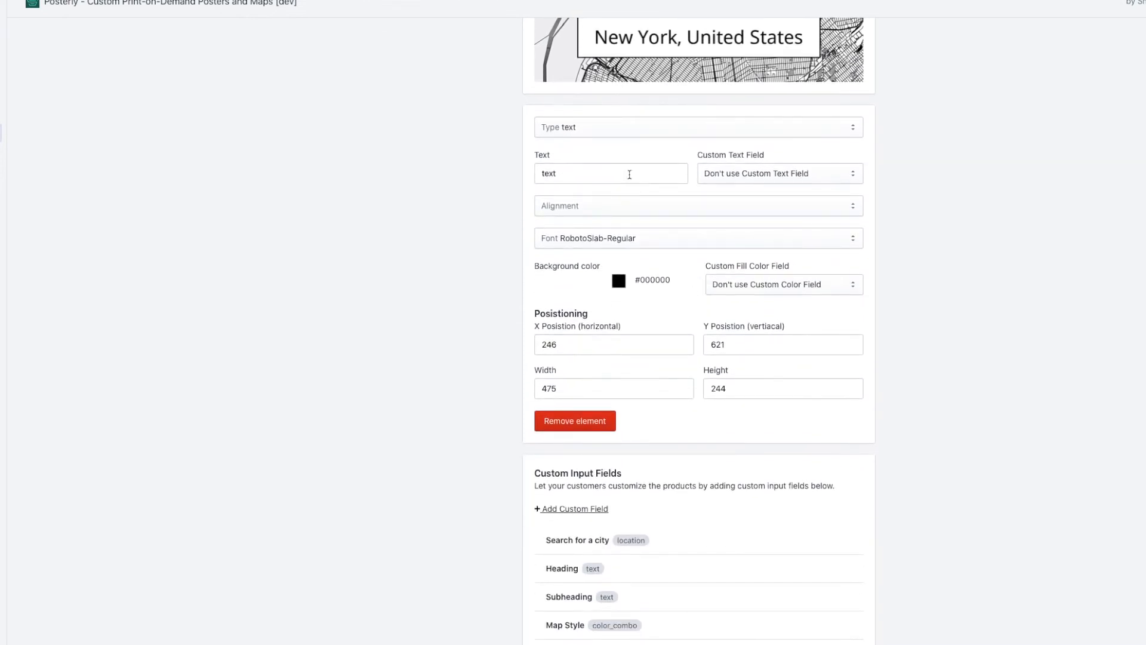
left_click(610, 127)
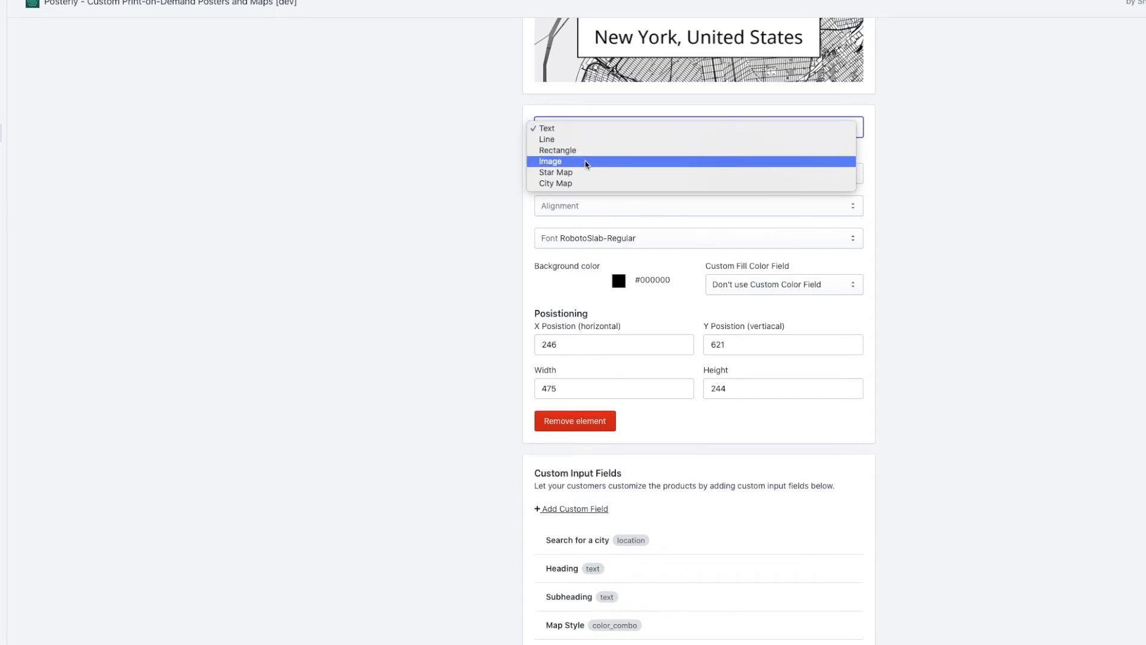
left_click(551, 130)
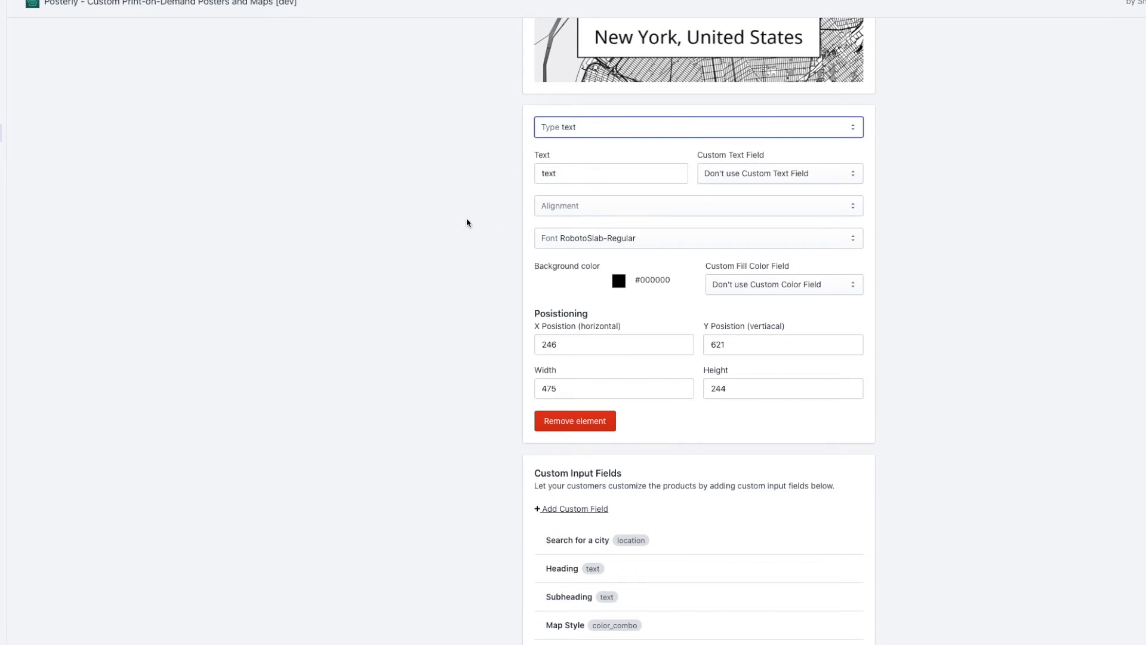
Replace the new text element's content with "free"
left_click(579, 178)
scroll(341, 198, "up", 7)
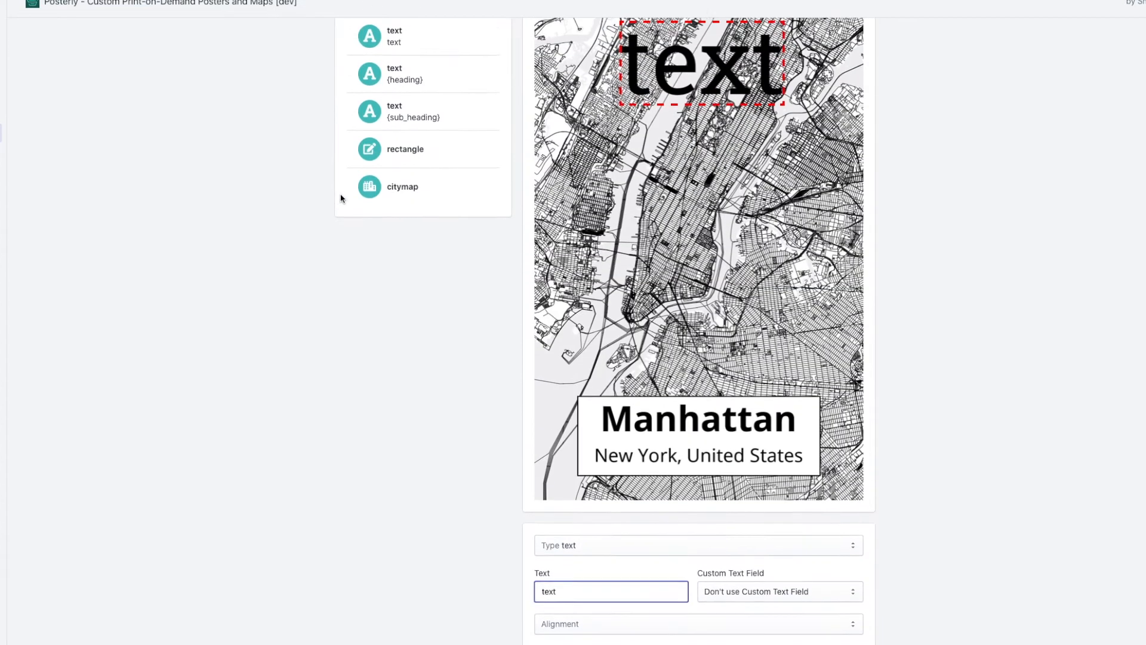
key("BackSpace")
key("BackSpace")
key("BackSpace")
key("BackSpace")
type("f")
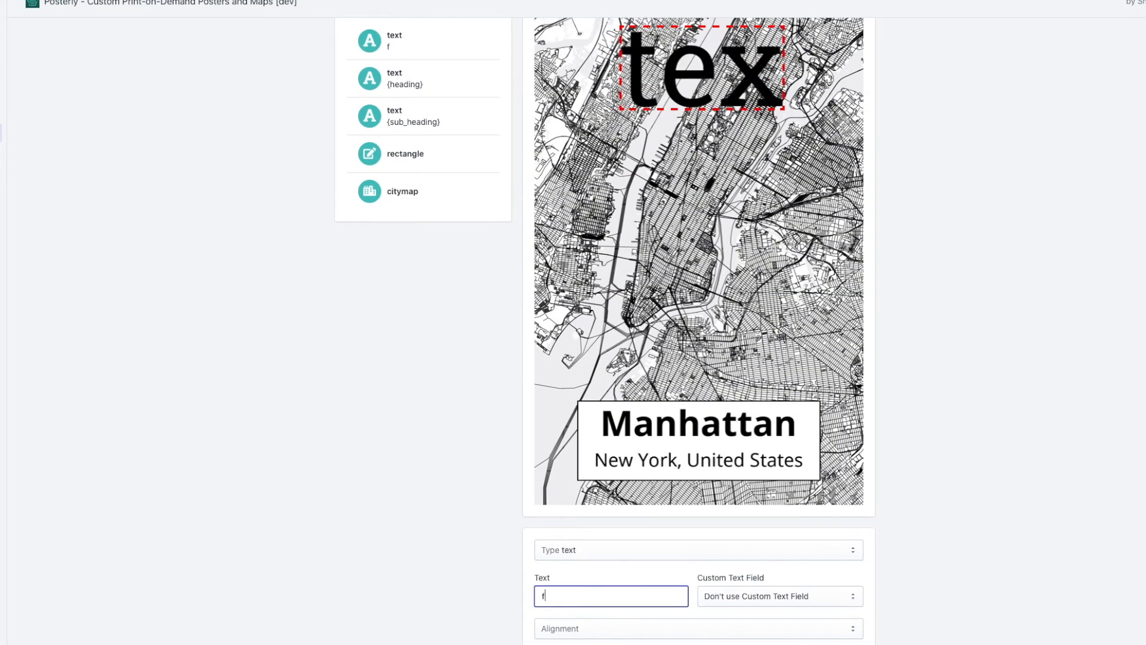
type("ree")
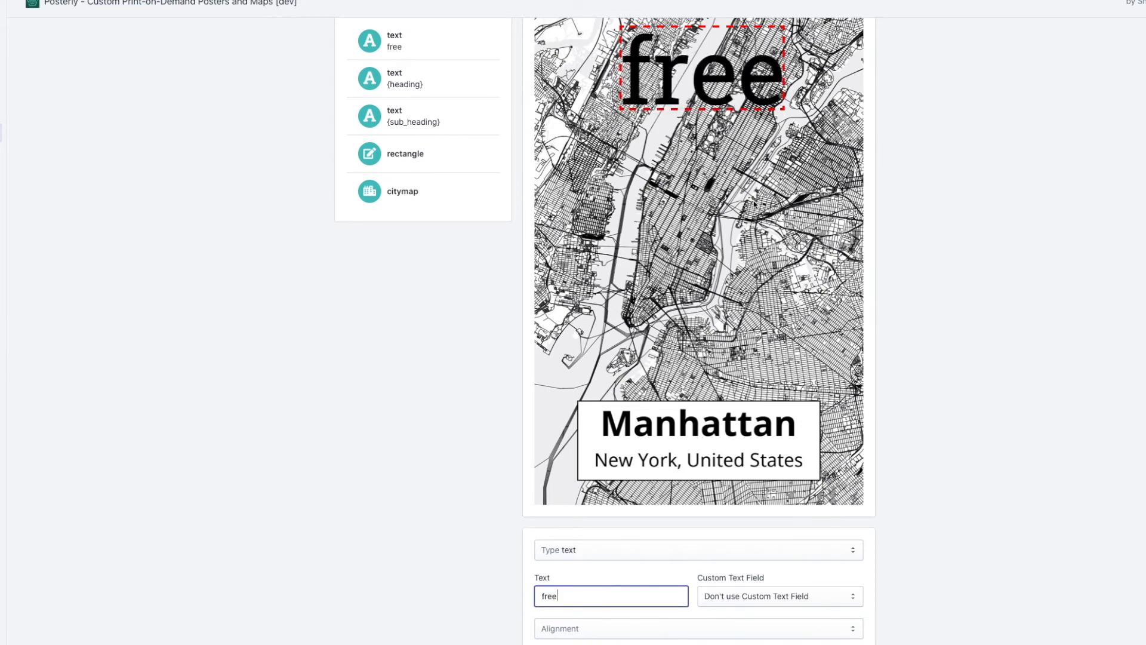
Link the new text element to the {testfield1} custom text field
left_click(753, 601)
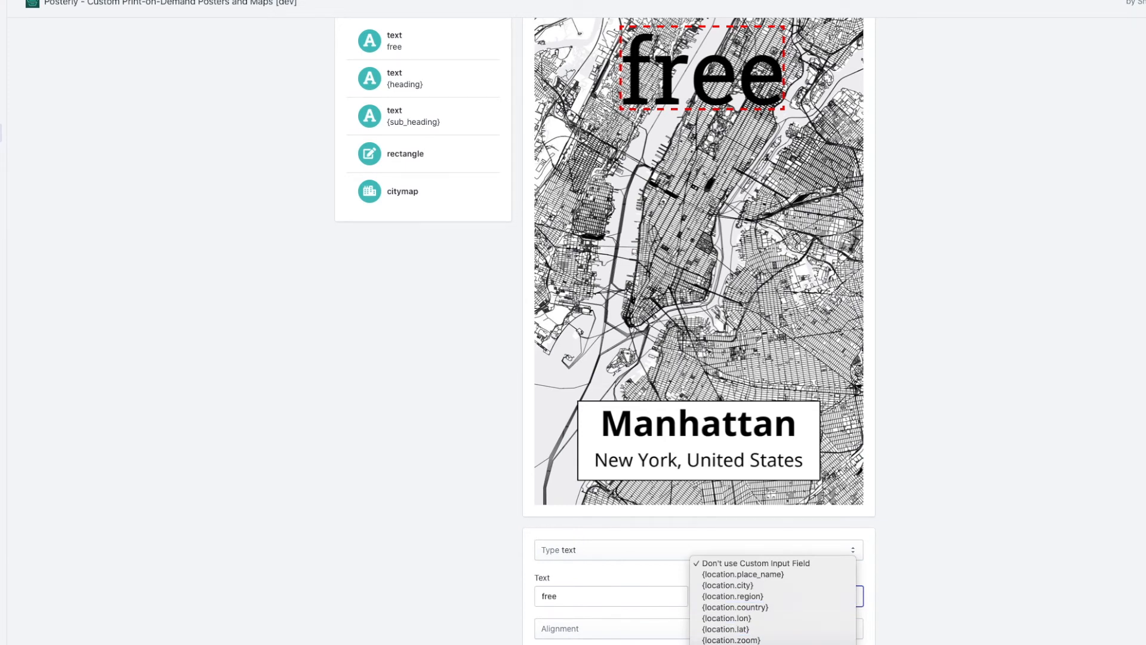
left_click(719, 644)
left_click(409, 531)
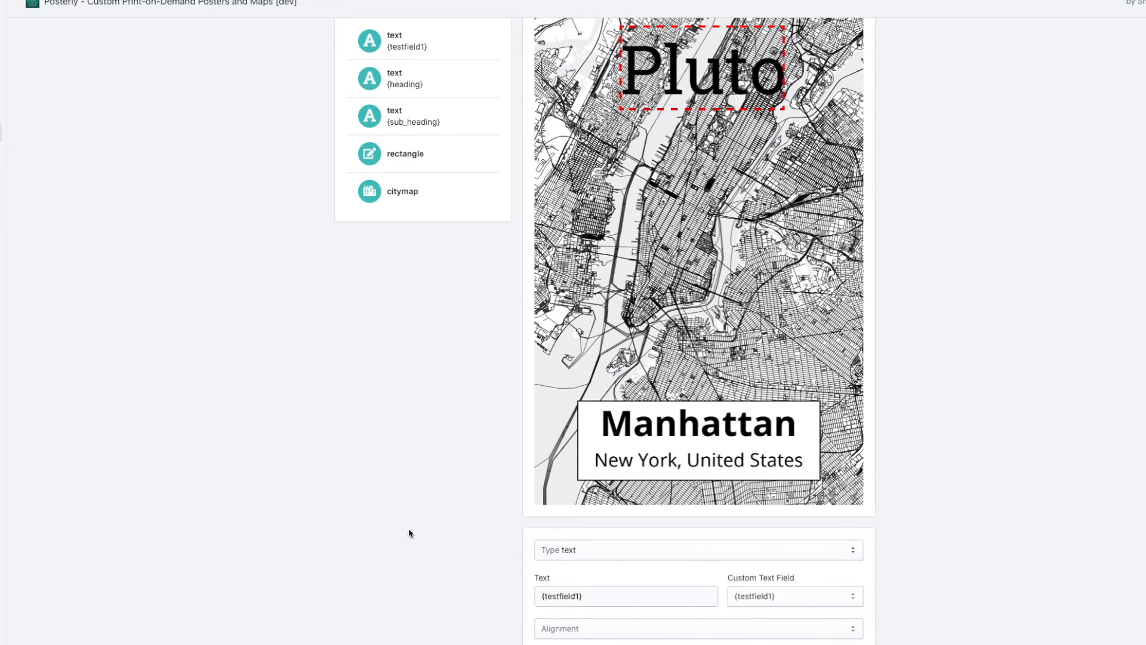
Widen the Pluto text box across the map and reduce its height, to about 795 x 119 px
scroll(368, 418, "down", 2)
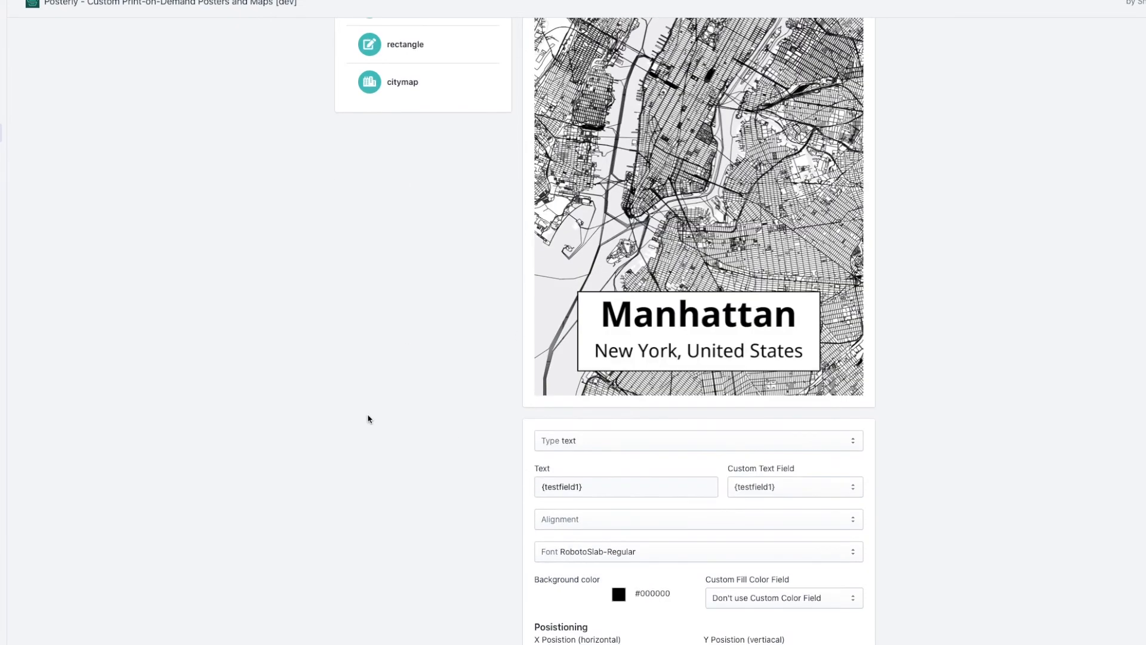
scroll(651, 232, "up", 7)
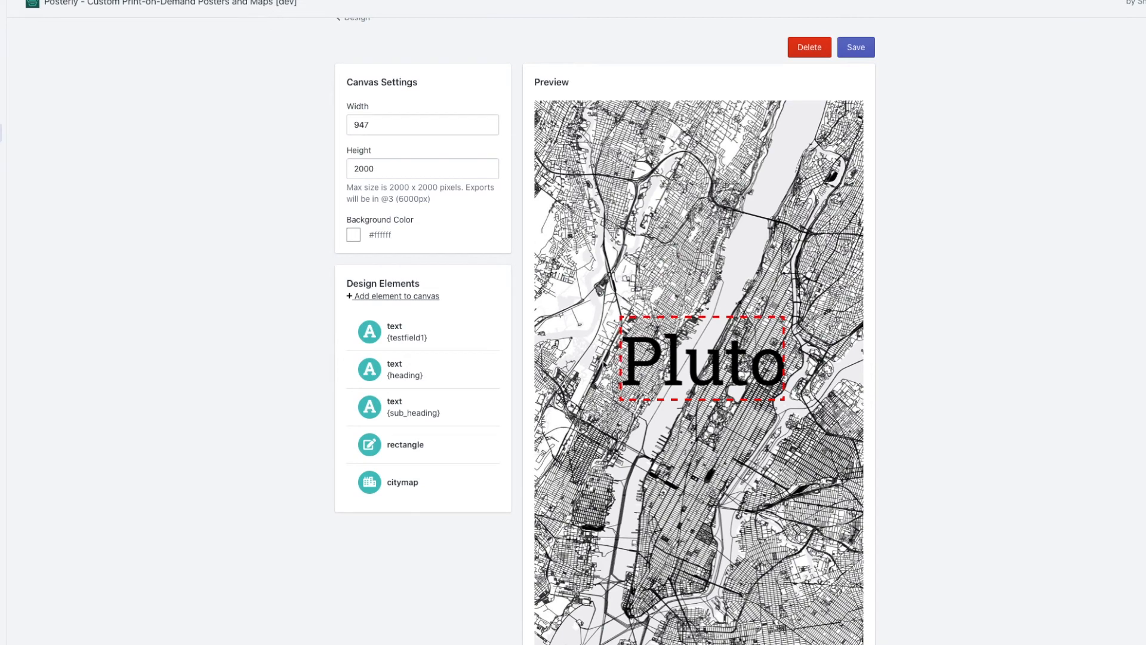
left_click_drag(620, 362, 560, 361)
left_click_drag(724, 328, 841, 344)
scroll(934, 421, "down", 2)
scroll(935, 421, "down", 2)
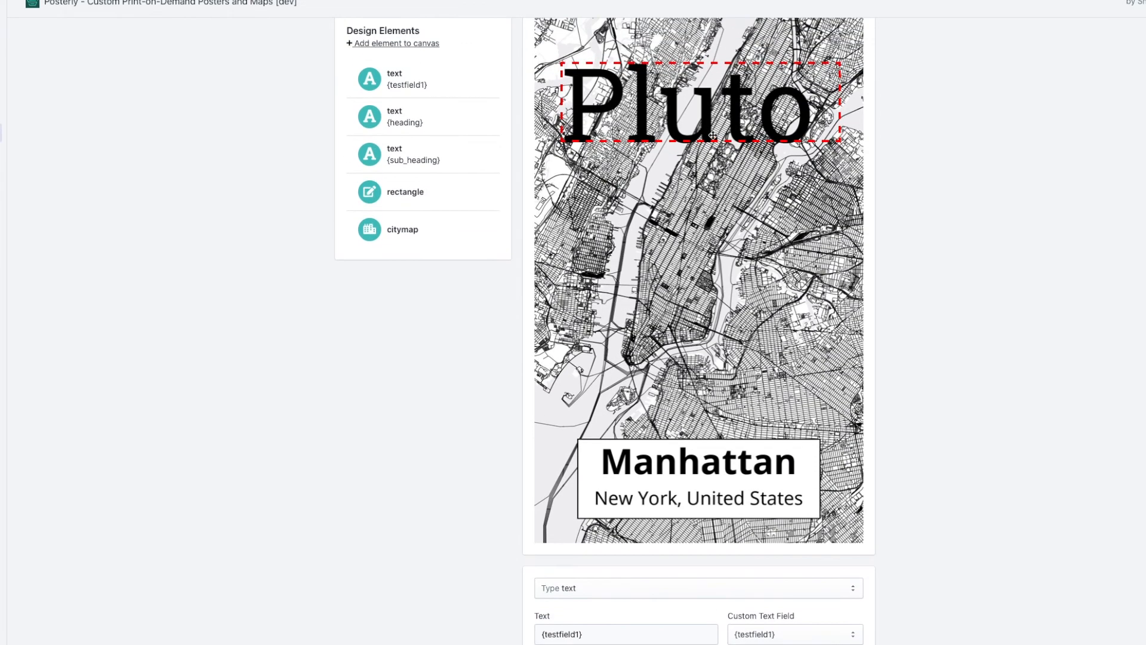
left_click_drag(712, 142, 714, 102)
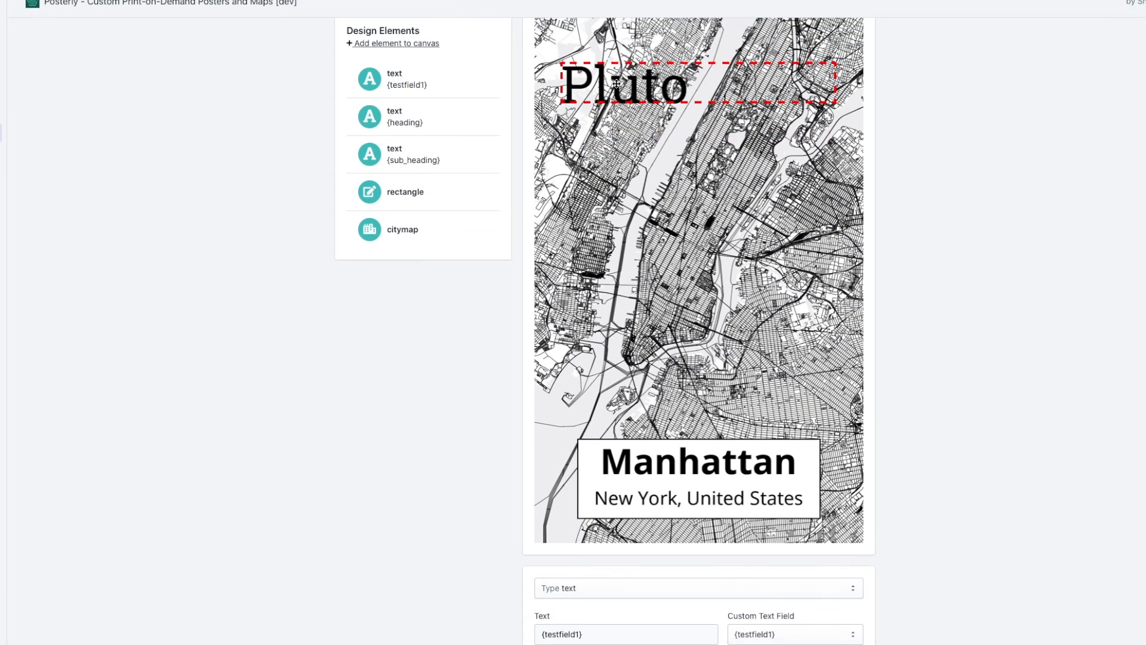
Set the Pluto text element's alignment to Center
scroll(616, 83, "down", 3)
scroll(637, 112, "up", 4)
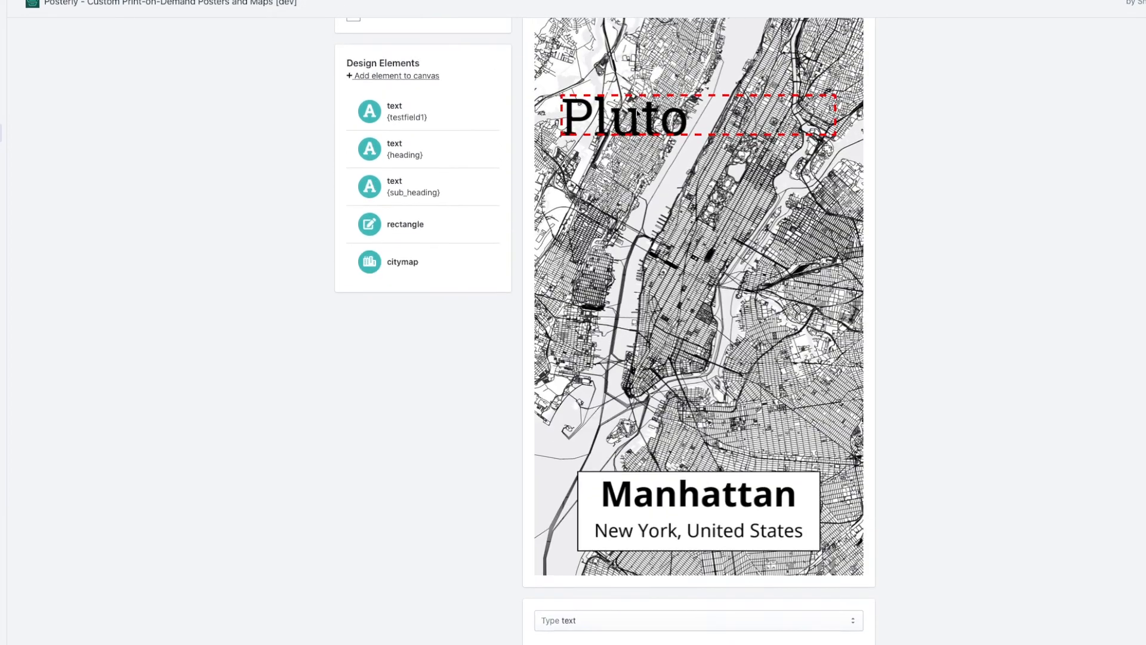
scroll(637, 112, "up", 1)
scroll(637, 112, "down", 2)
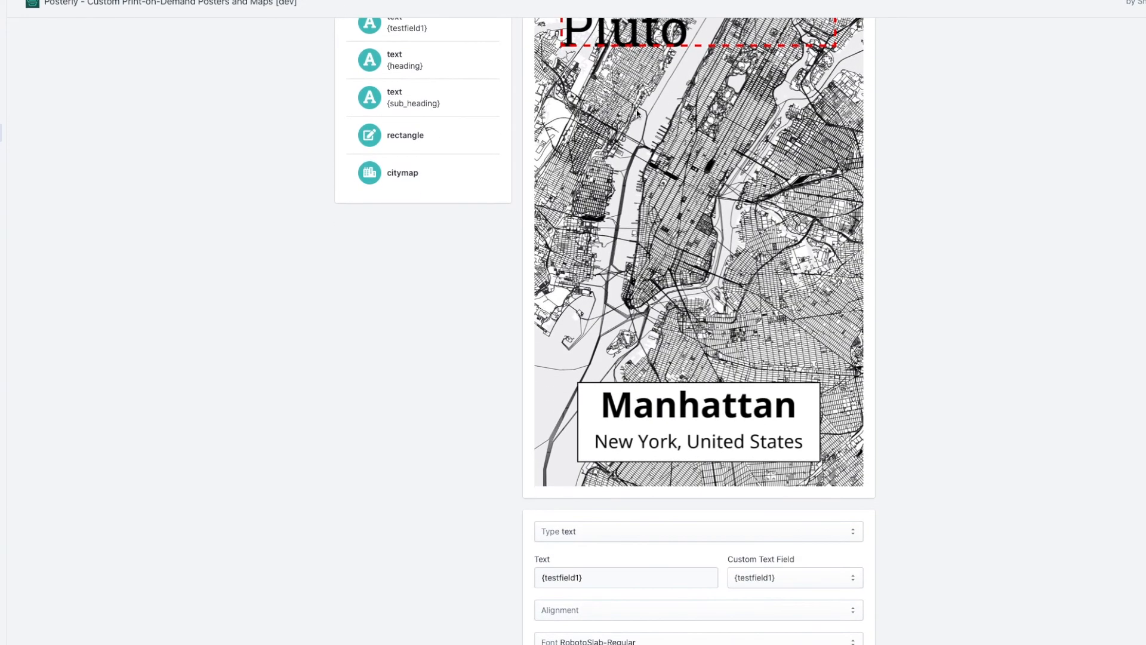
left_click(585, 607)
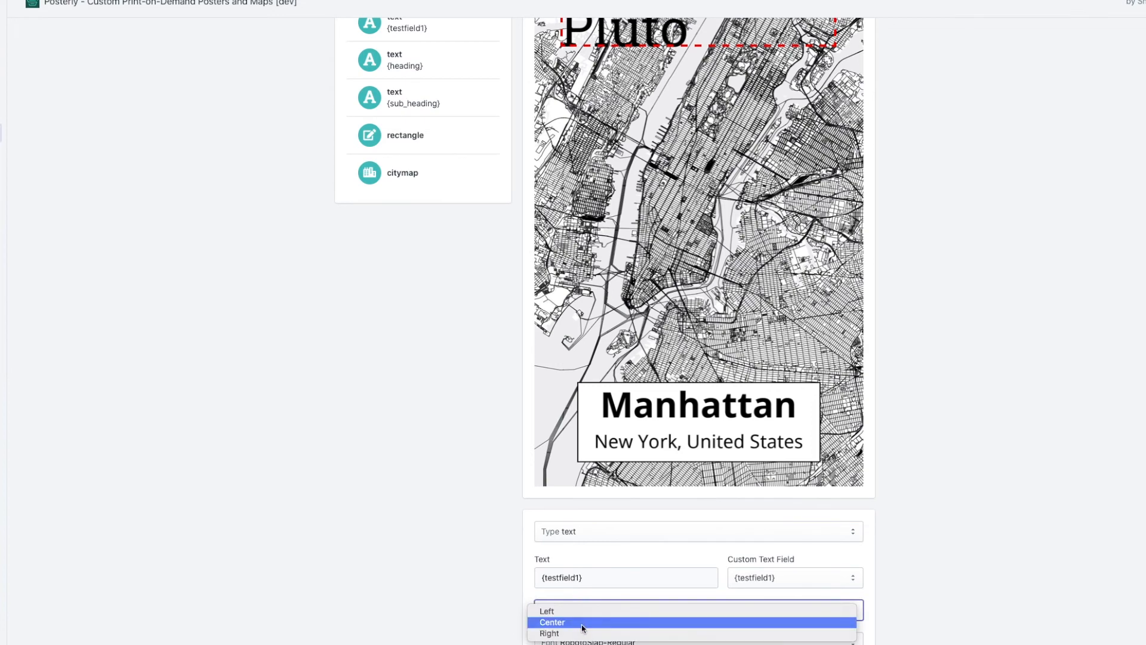
left_click(583, 623)
scroll(915, 359, "up", 1)
Change the Pluto text's color to red #FF0000 and check it in the canvas preview
scroll(916, 361, "down", 2)
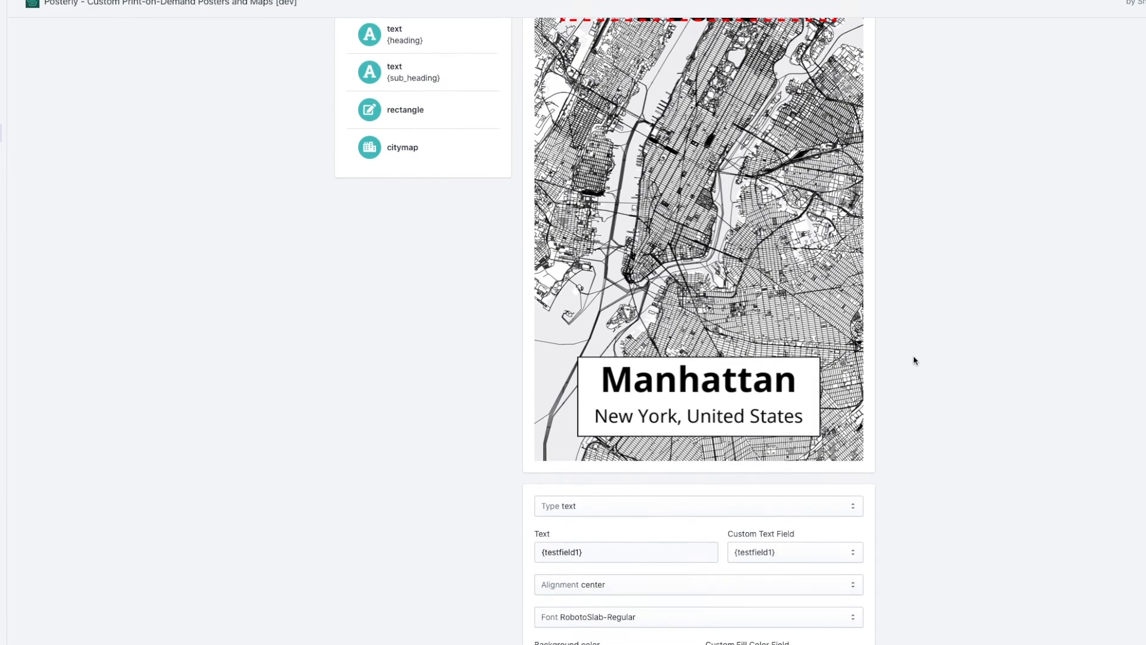
scroll(914, 361, "down", 2)
left_click(619, 548)
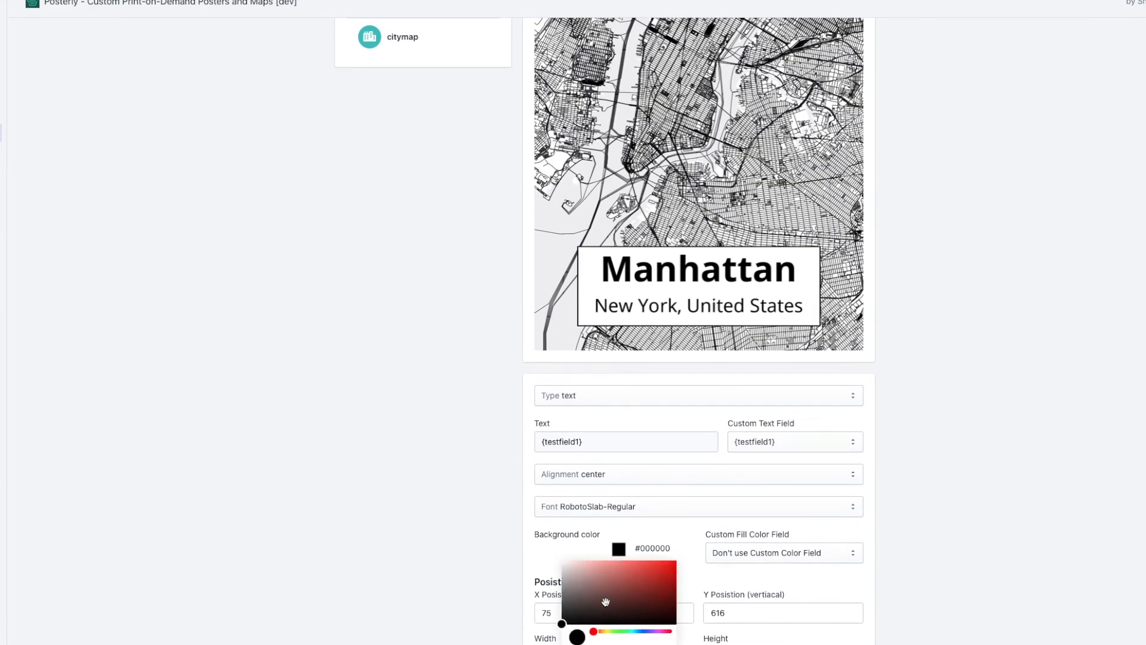
left_click_drag(606, 602, 686, 545)
left_click(973, 468)
scroll(975, 470, "up", 2)
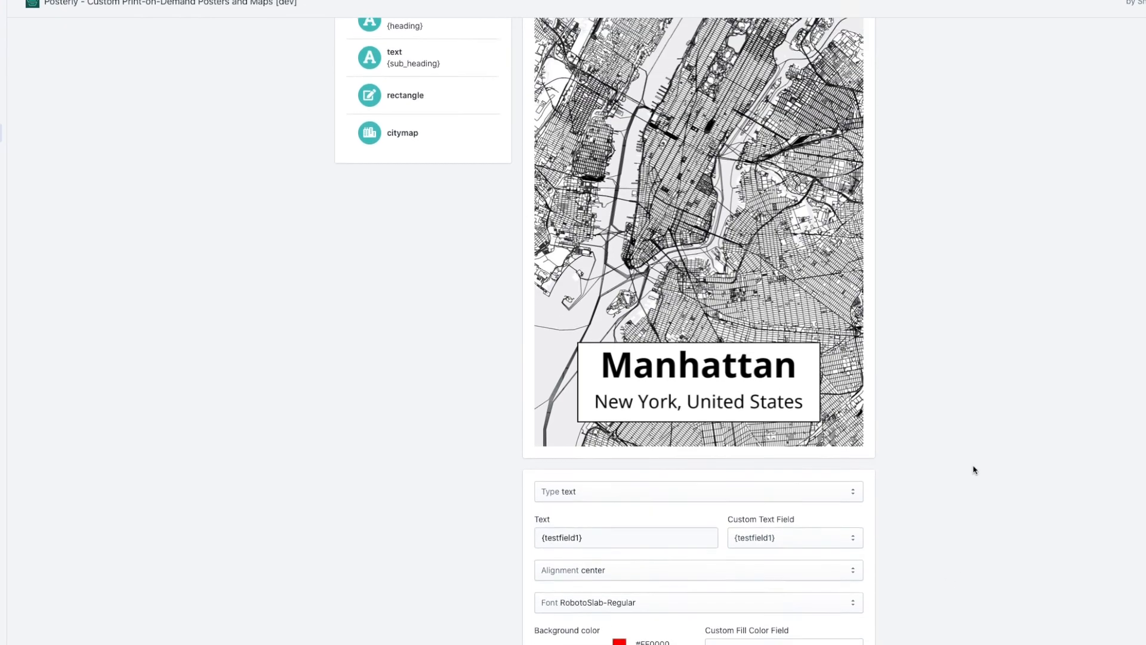
scroll(974, 470, "up", 3)
scroll(974, 470, "down", 8)
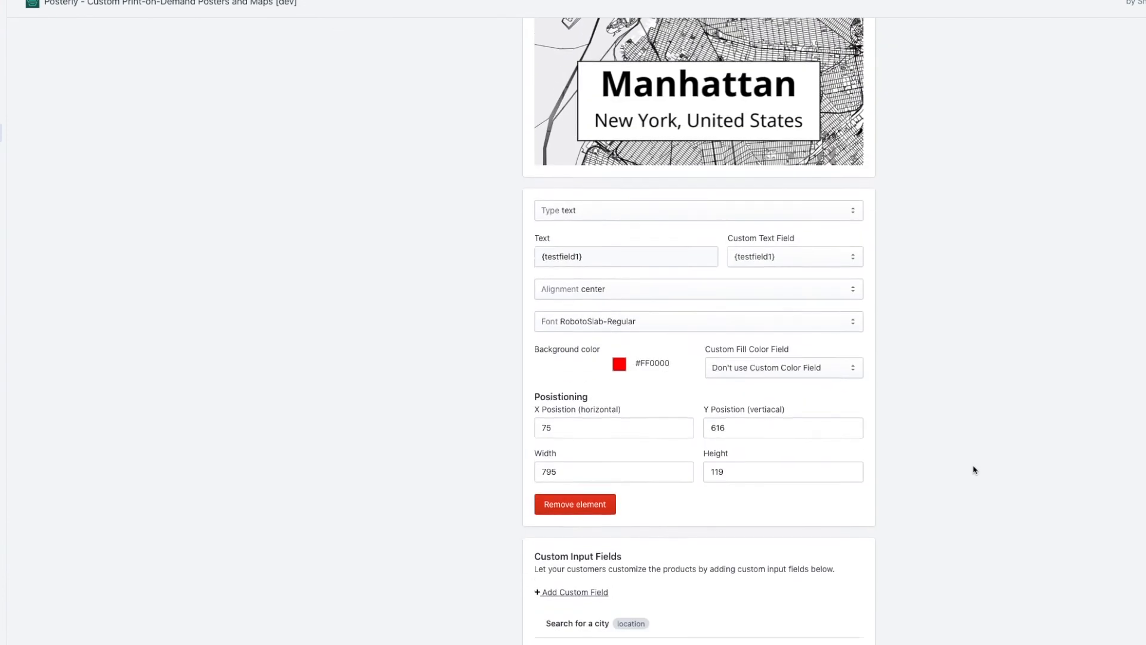
scroll(973, 468, "up", 10)
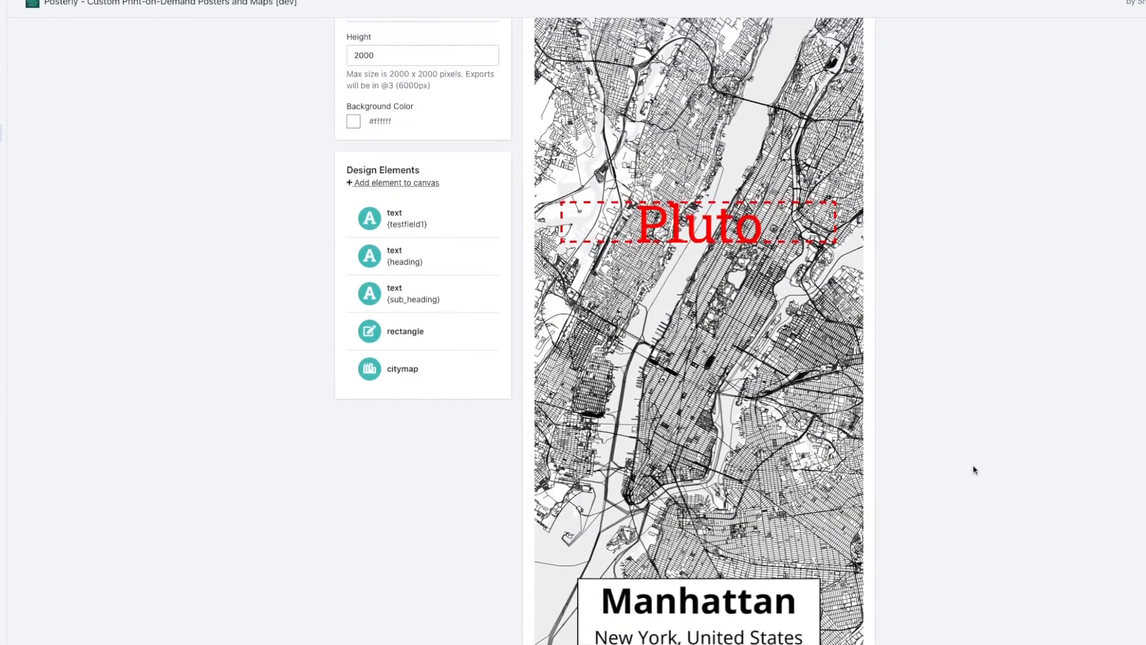
Link the Pluto text's custom fill color to {color_combo.background}, check it in the canvas preview, and save the design
scroll(973, 469, "down", 7)
left_click(797, 508)
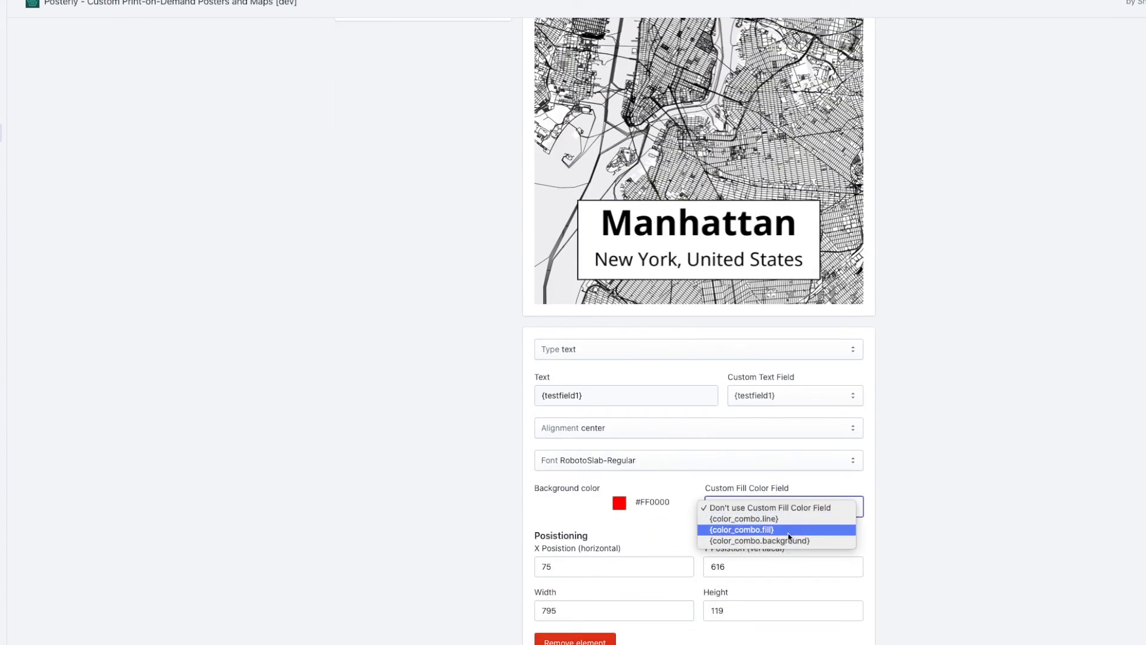
left_click(996, 486)
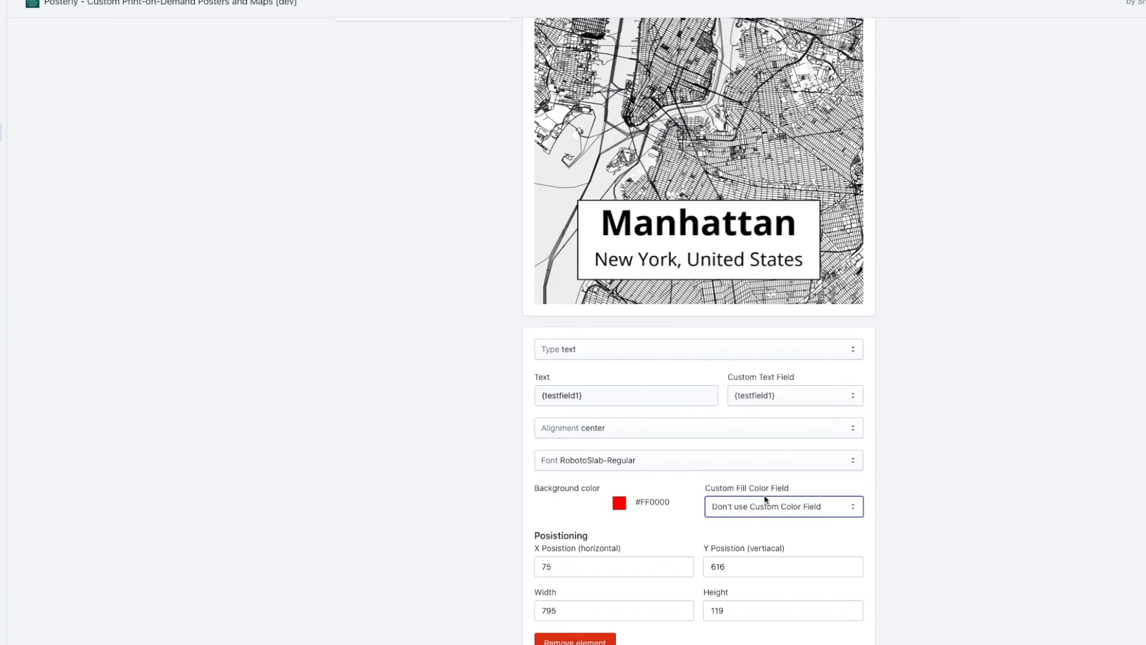
left_click(764, 510)
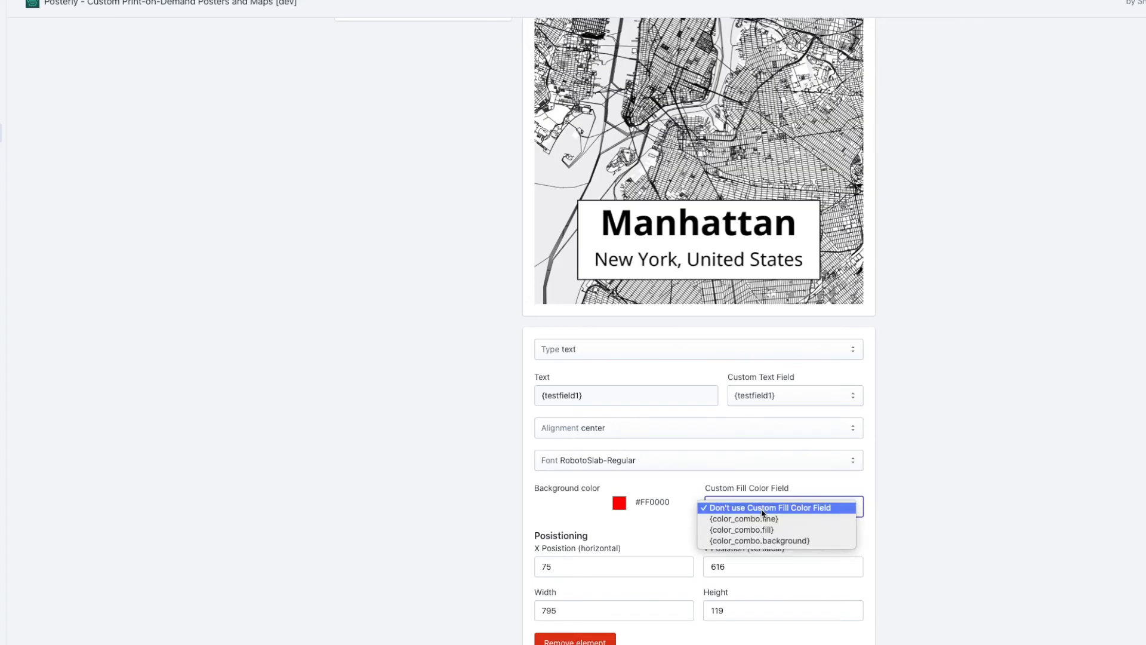
left_click(783, 541)
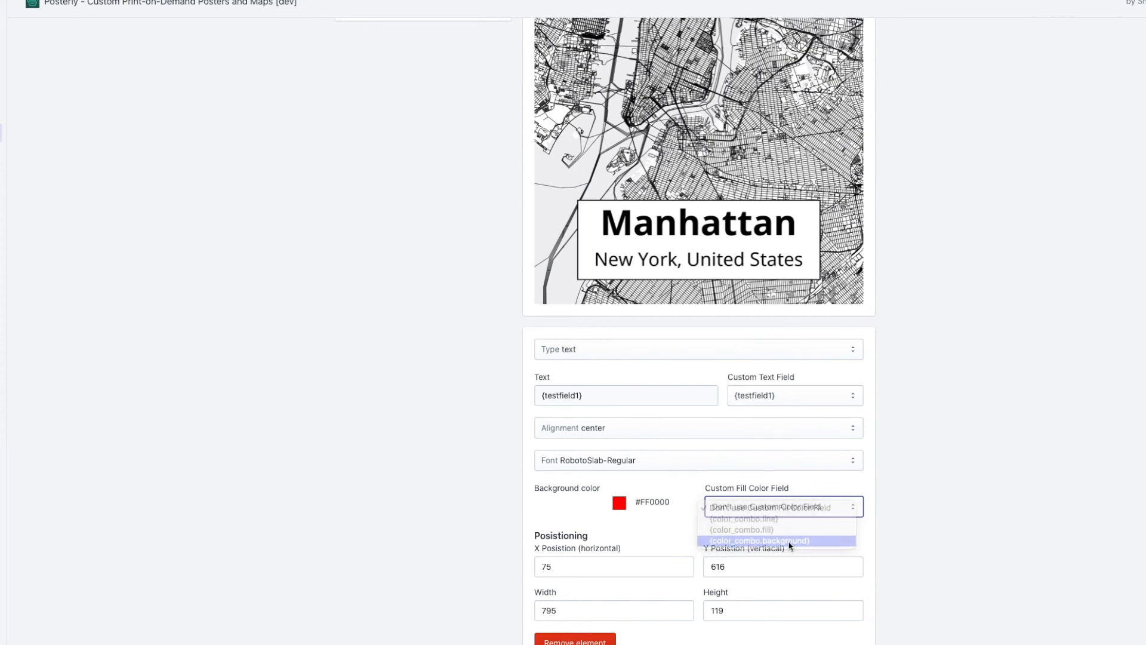
scroll(1012, 452, "up", 5)
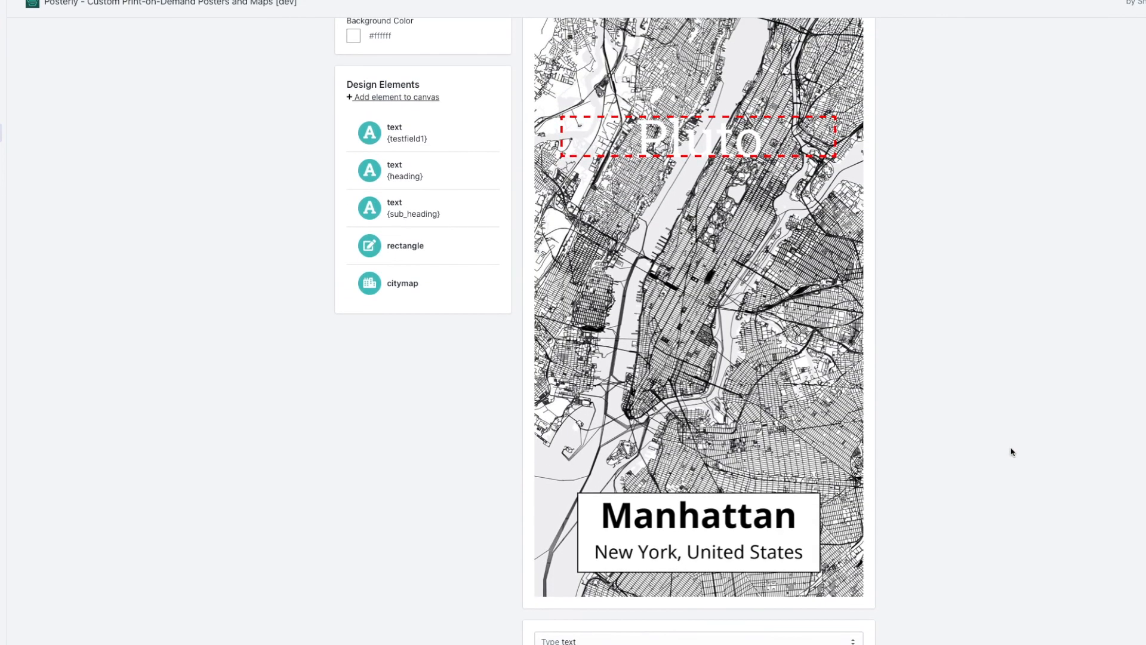
scroll(788, 291, "down", 4)
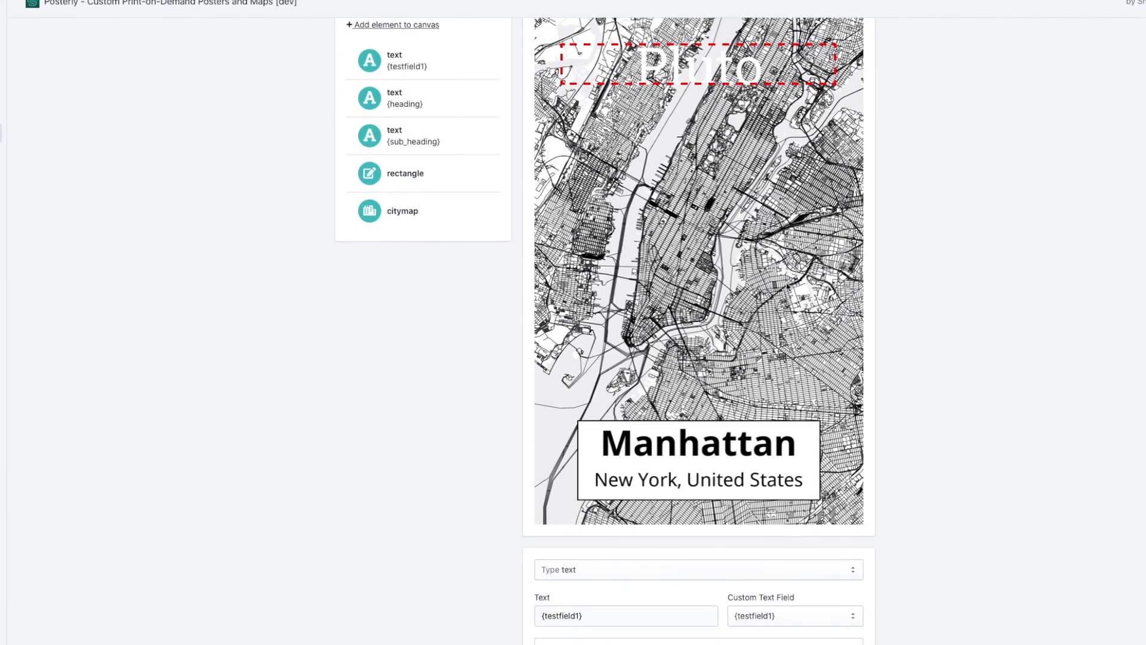
scroll(757, 553, "down", 3)
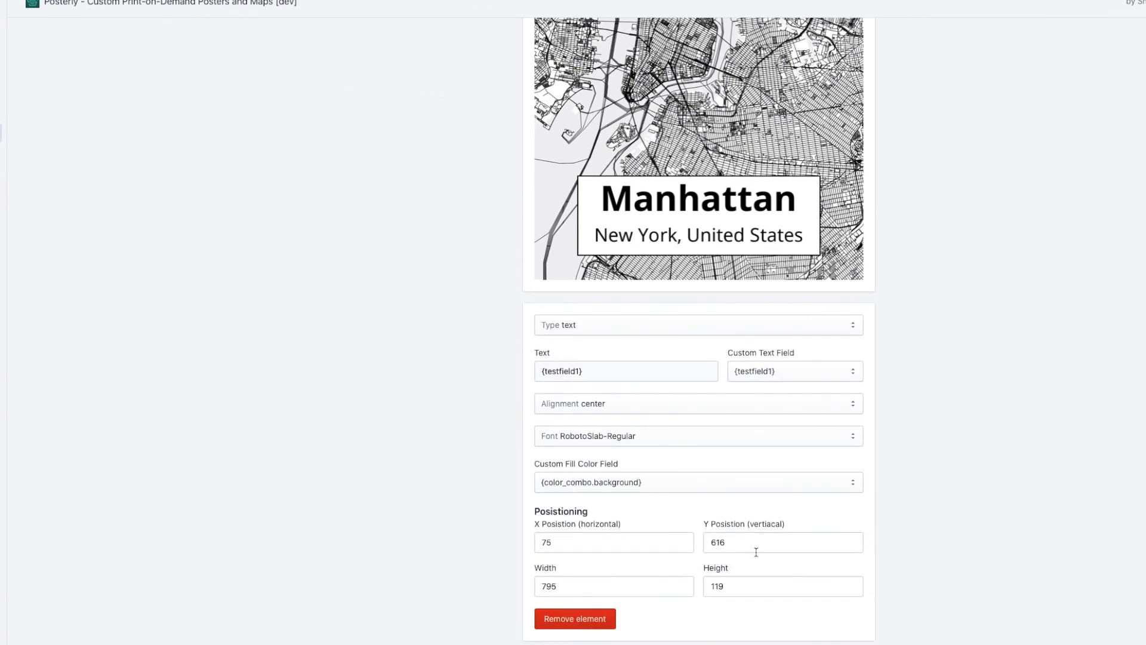
scroll(757, 553, "up", 8)
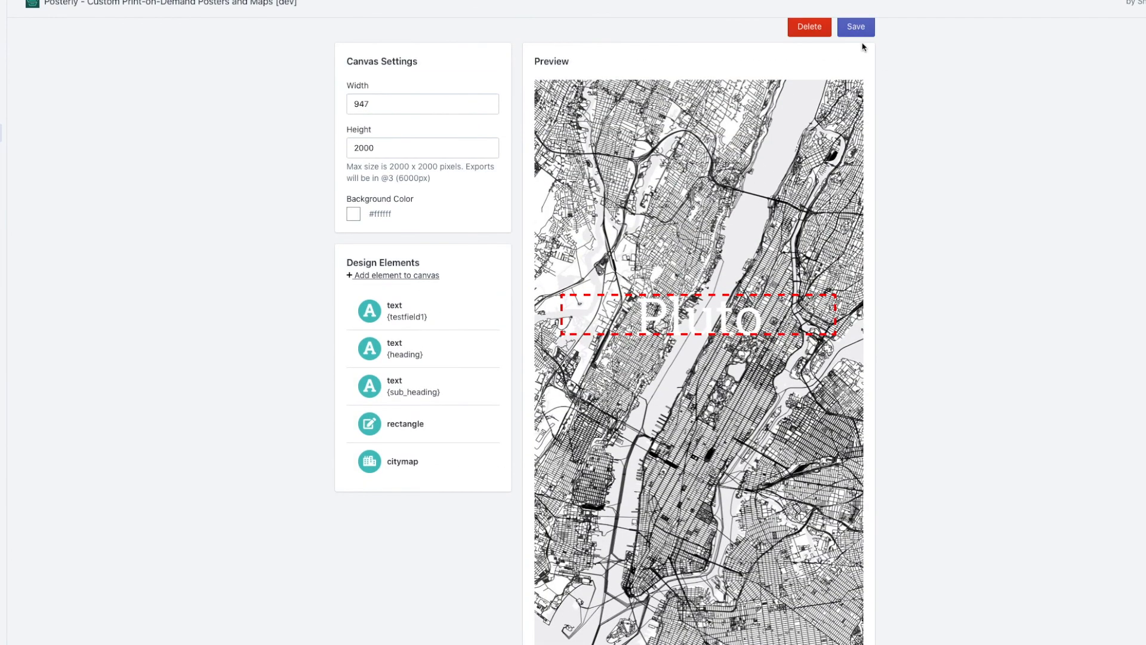
left_click(861, 28)
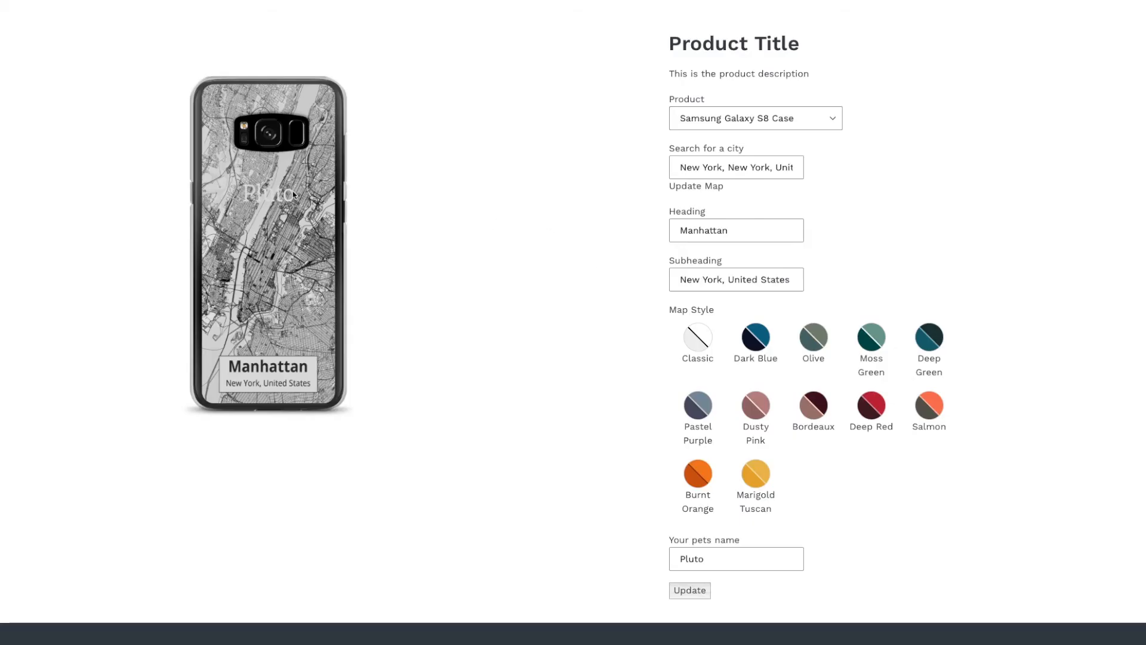
On the storefront product page, apply the Dark Blue map style and set the pet's name to Dog123 on the phone case
left_click(755, 344)
double_click(691, 561)
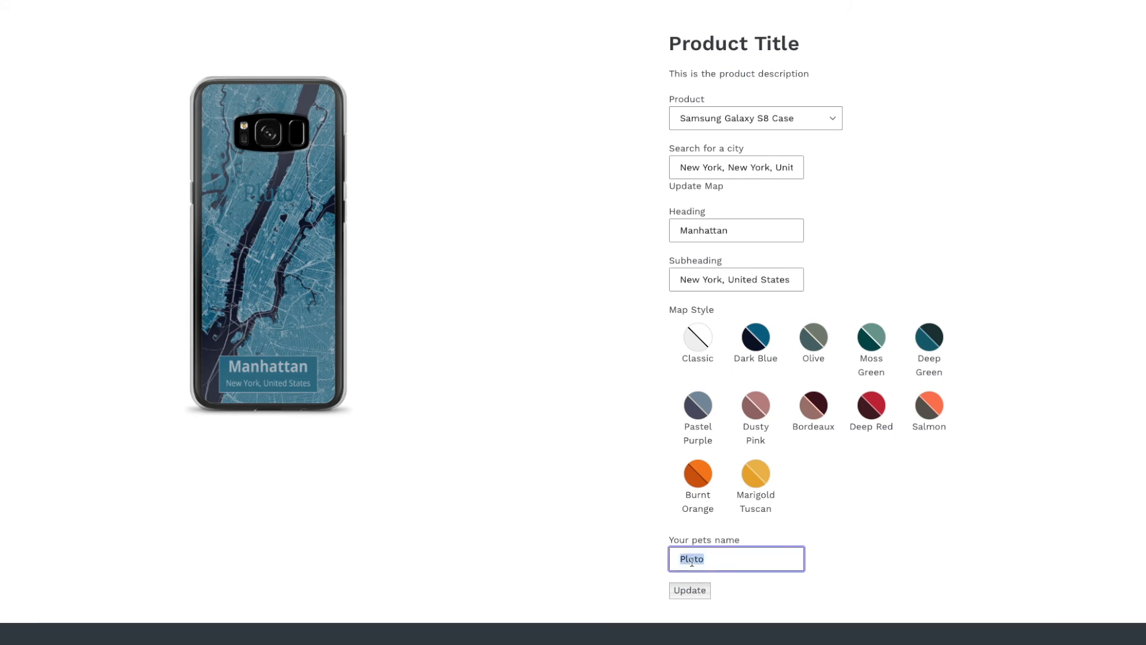
type("Dog123")
left_click(488, 274)
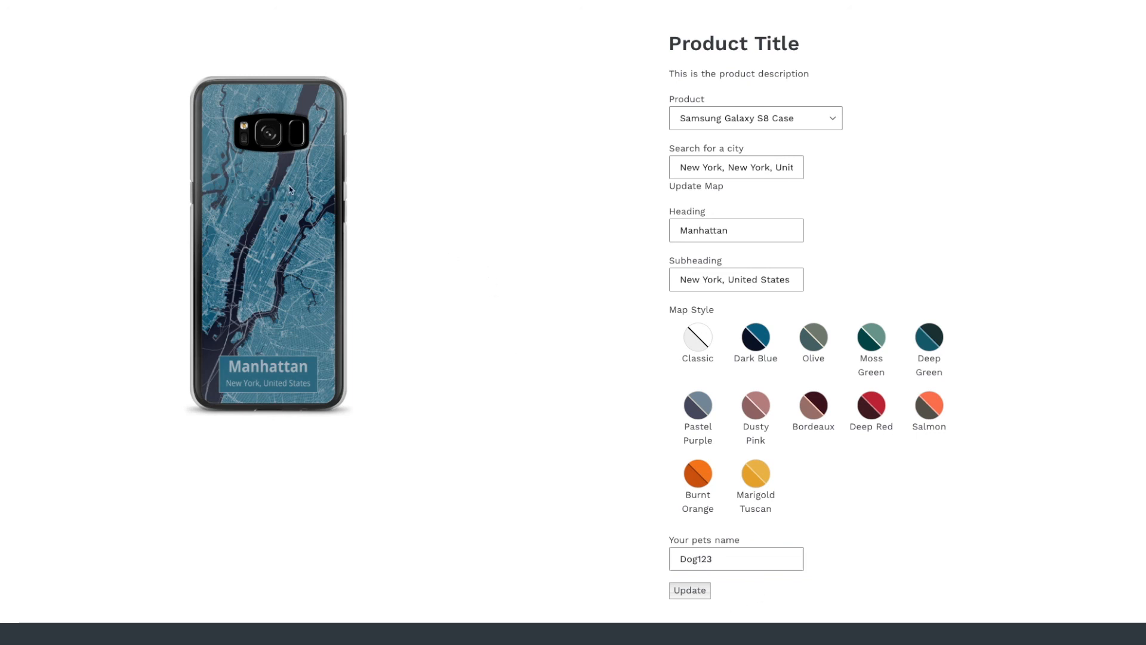